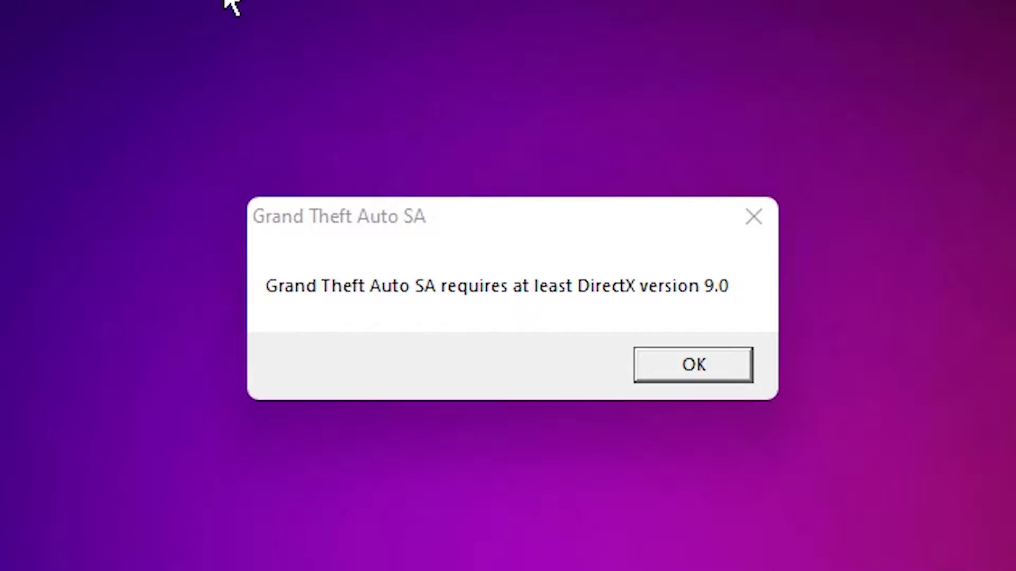
# - Close the 'requires at least DirectX version 9.0' error dialog
pyautogui.click(746, 217)
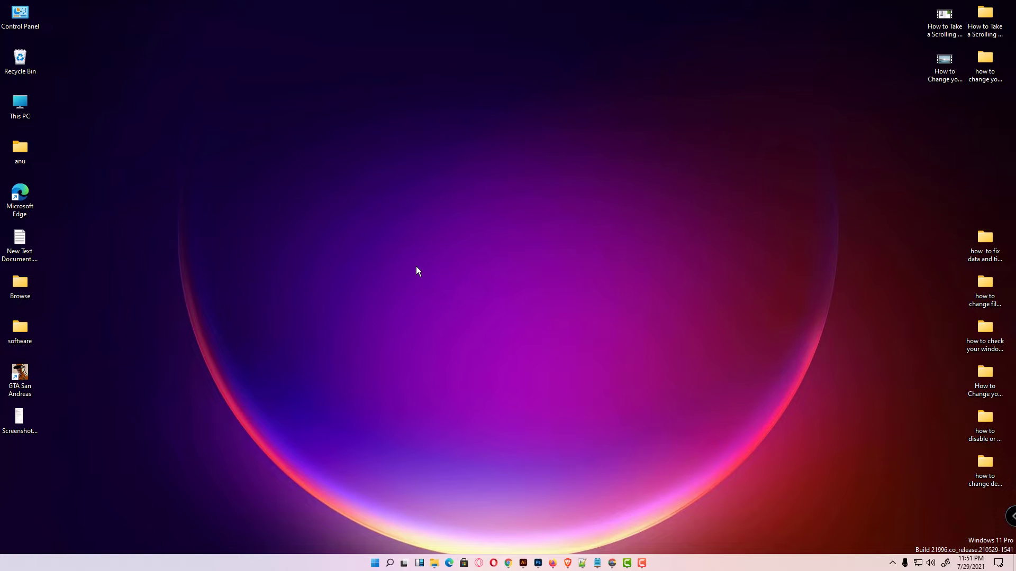
# - Search the Start menu for 'cont' and open Control Panel
pyautogui.click(375, 563)
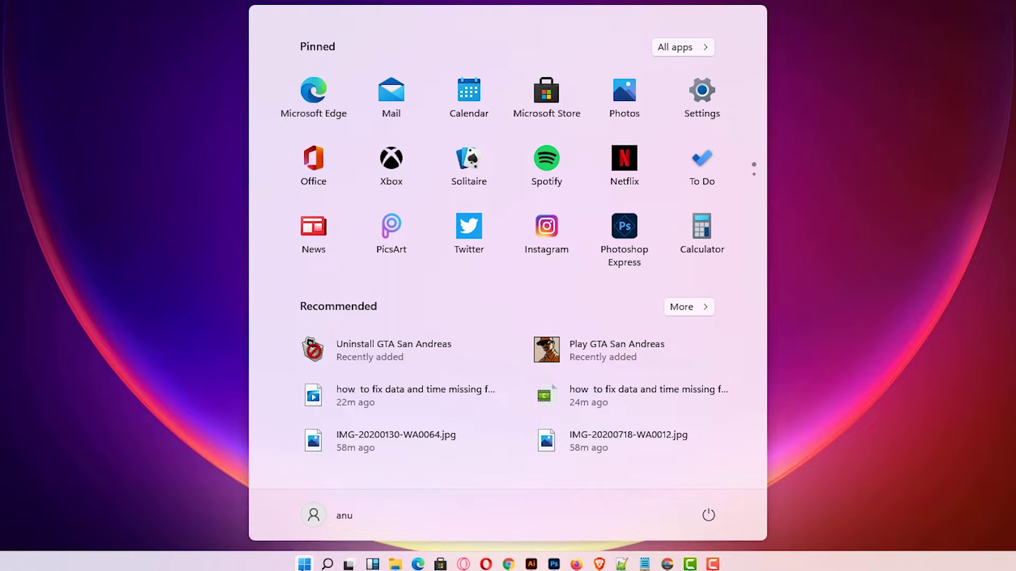
pyautogui.write('cont')
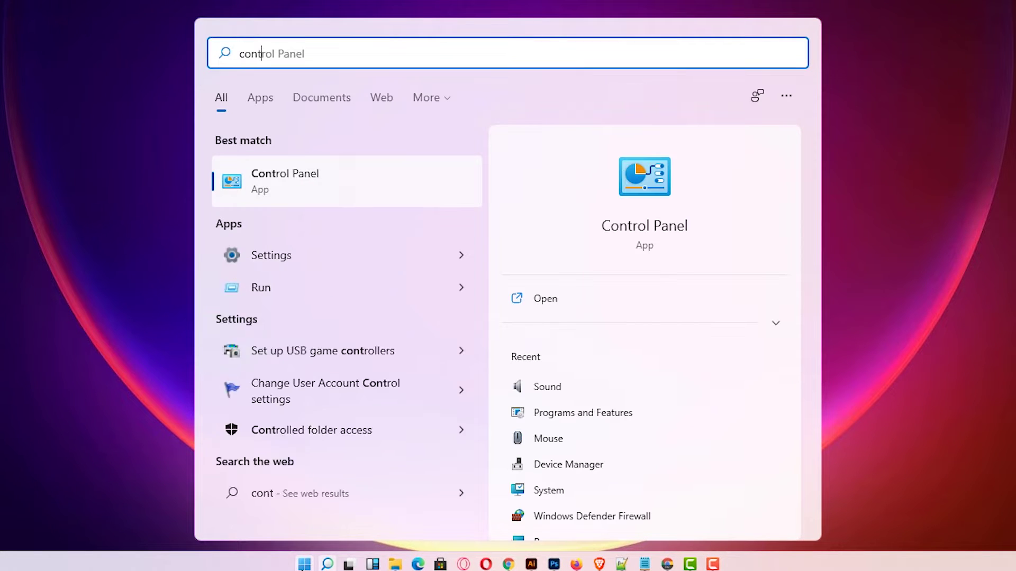
pyautogui.click(397, 181)
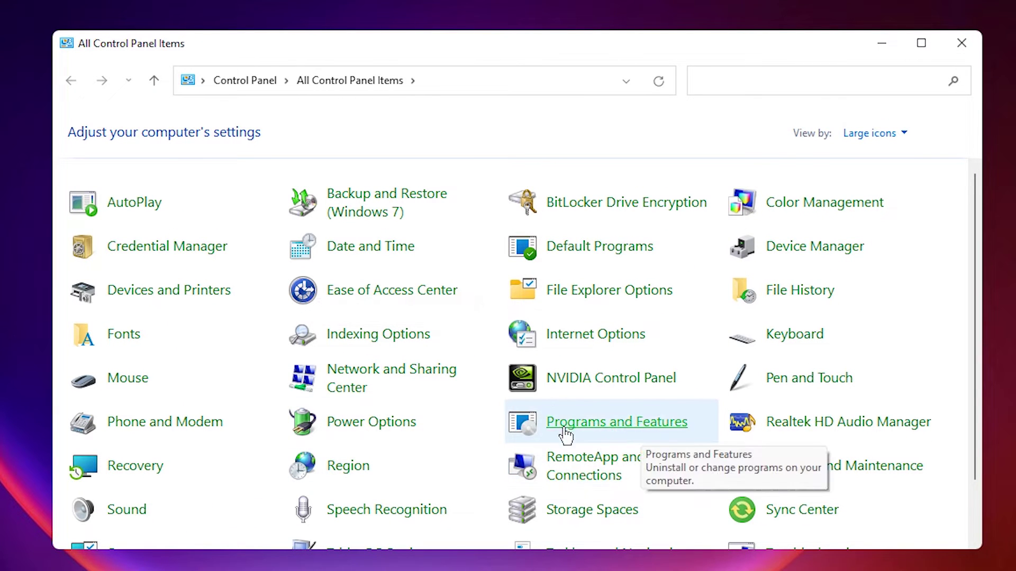
# - Tick DirectPlay under Legacy Components in Windows Features, choose Don't restart, and close Programs and Features
pyautogui.click(634, 433)
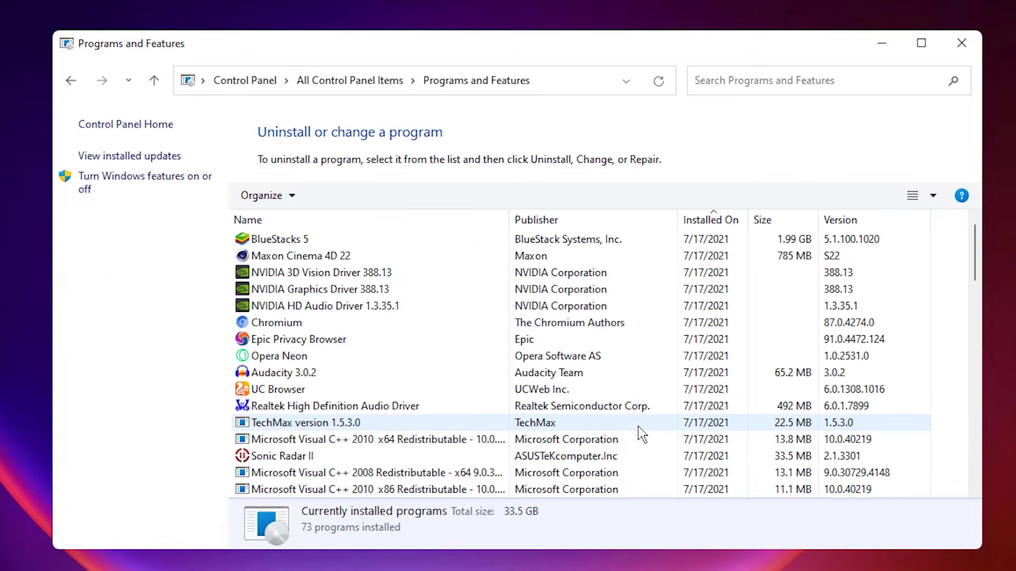
pyautogui.click(157, 183)
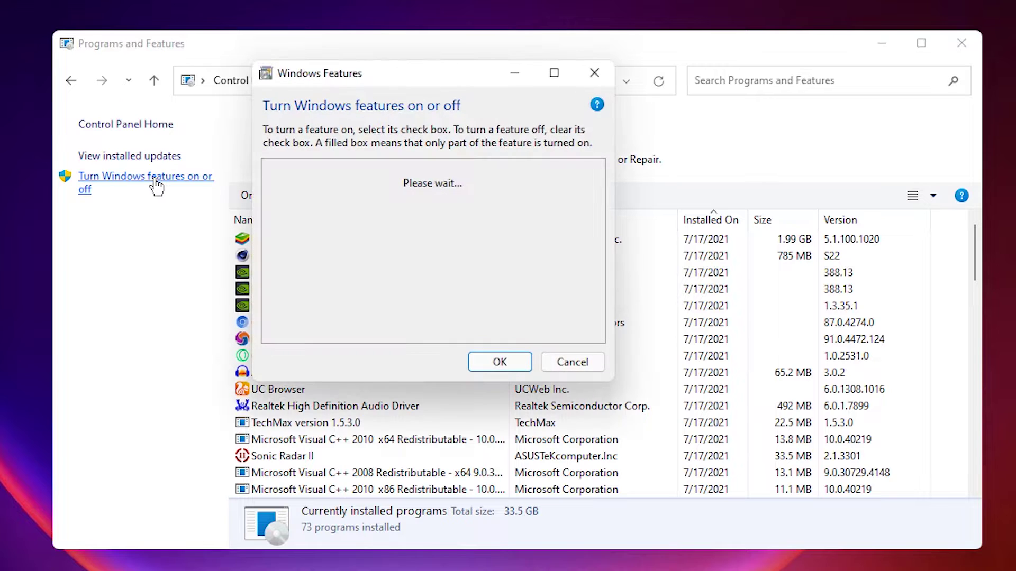
pyautogui.scroll(-2, 385, 419)
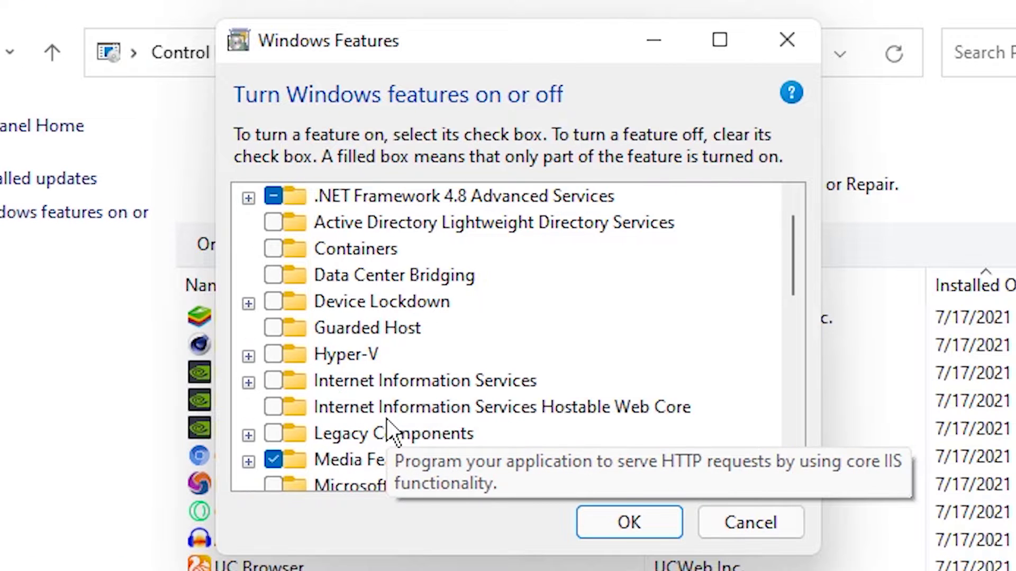
pyautogui.scroll(-1, 386, 425)
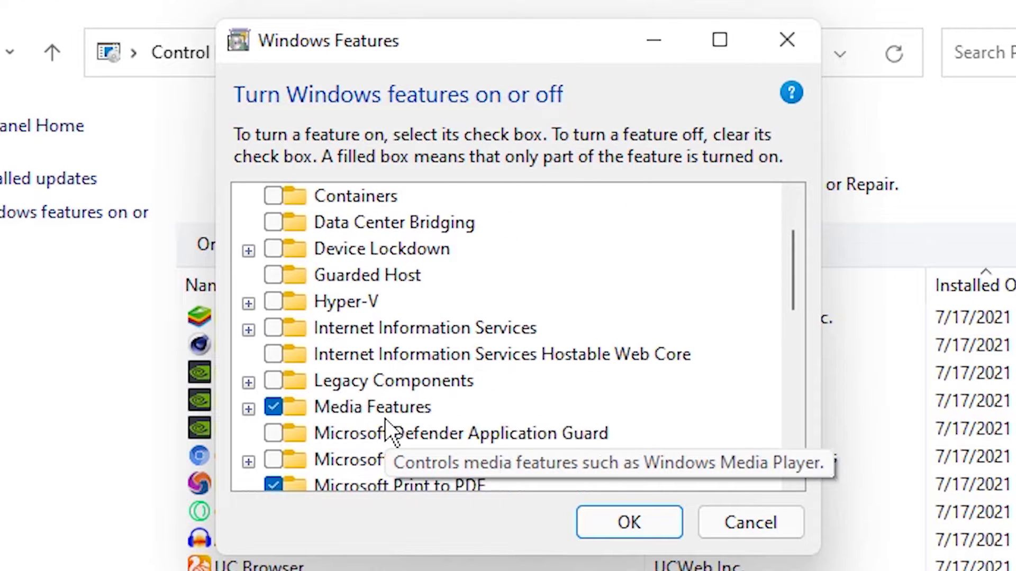
pyautogui.click(248, 384)
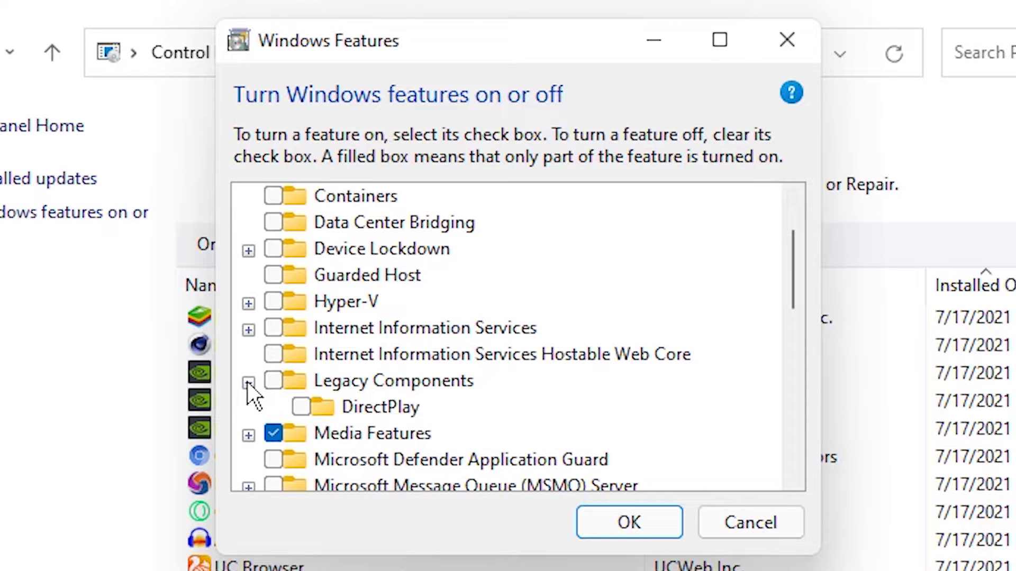
pyautogui.click(301, 408)
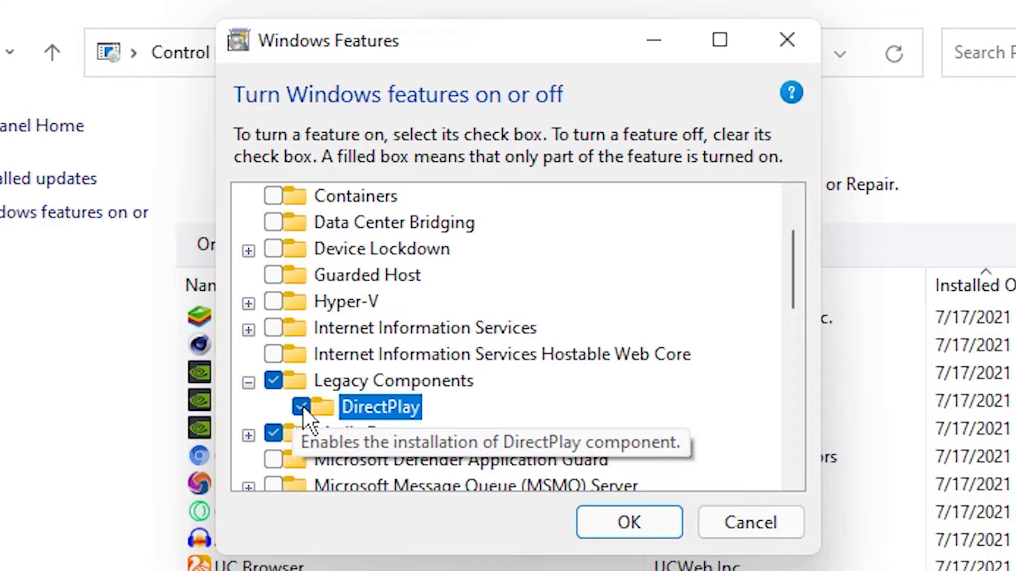
pyautogui.click(639, 527)
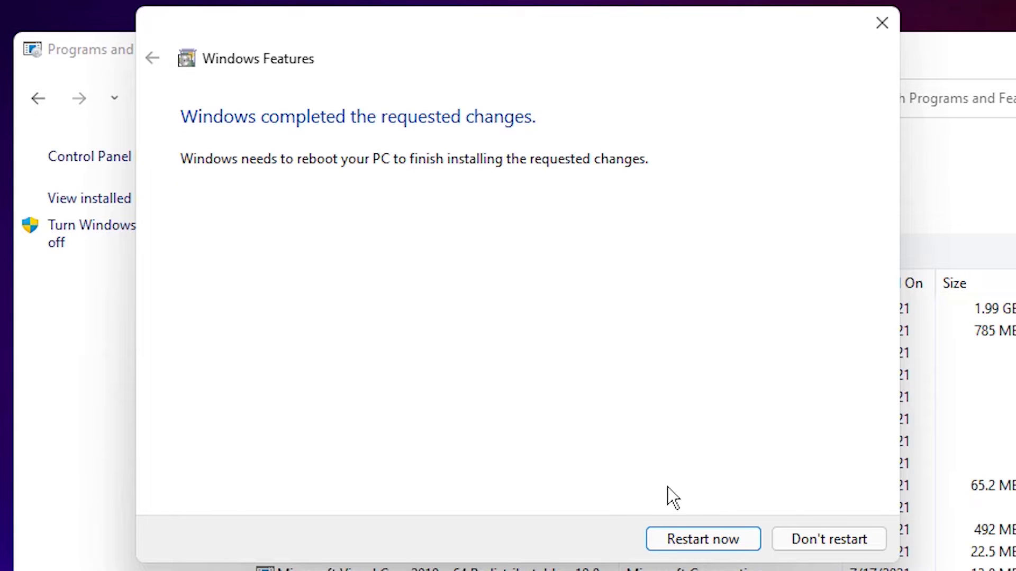
pyautogui.click(799, 537)
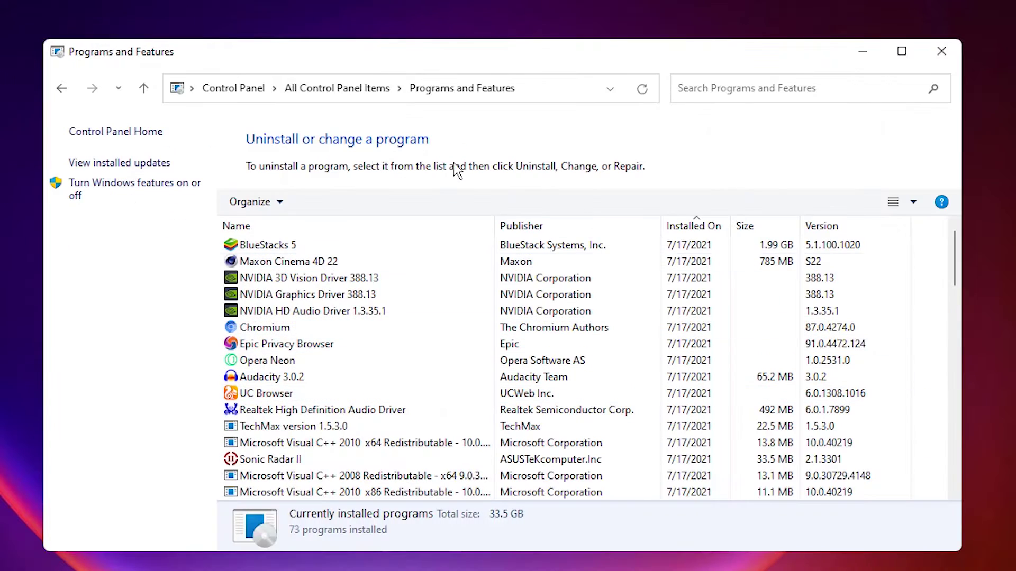
pyautogui.click(941, 51)
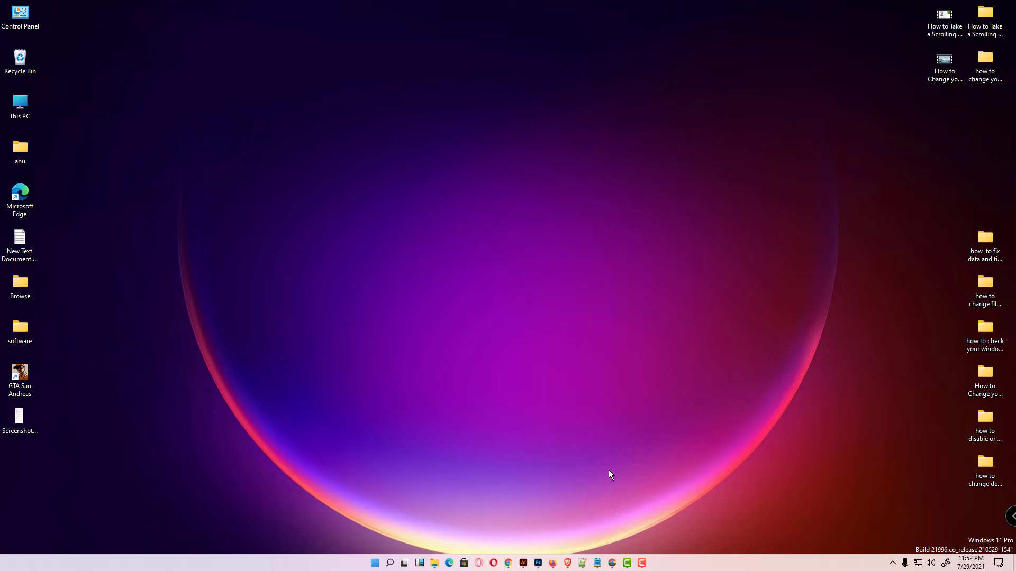
# - Search Chrome for 'directx' and download the DirectX End-User Runtime web installer
pyautogui.click(615, 566)
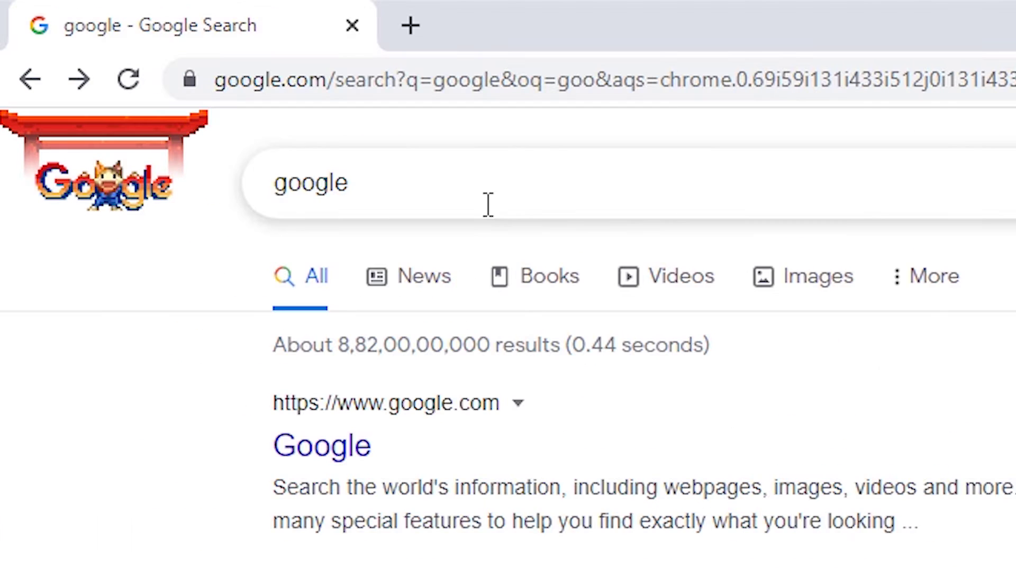
pyautogui.doubleClick(161, 59)
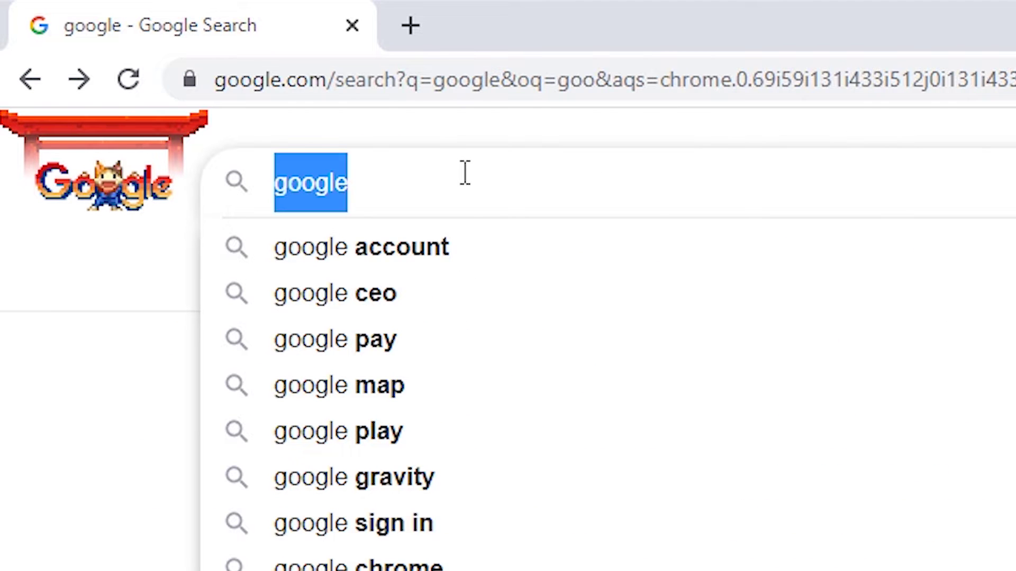
pyautogui.write('directx')
pyautogui.press('Return')
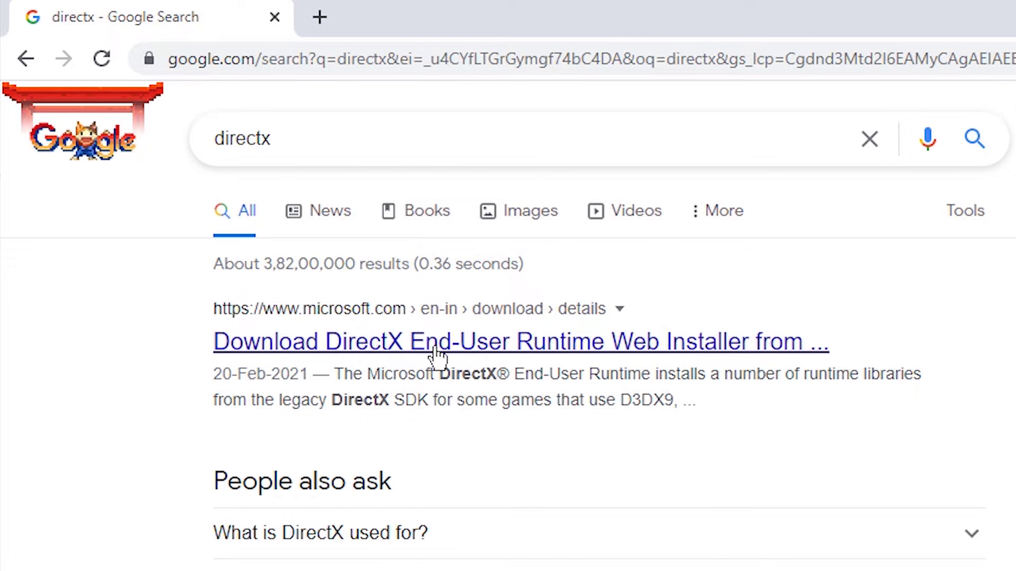
pyautogui.click(433, 341)
pyautogui.scroll(-4, 473, 369)
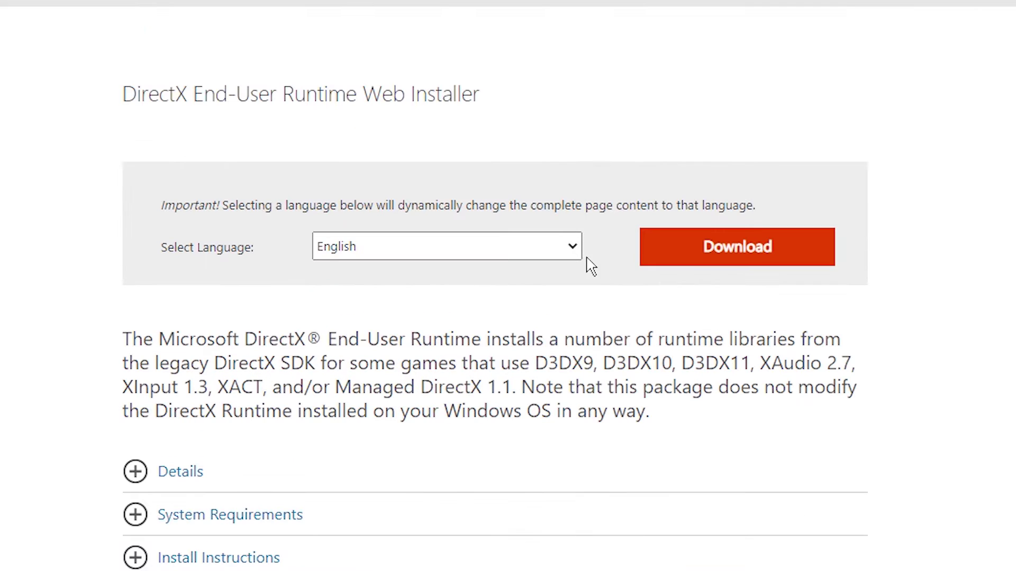
pyautogui.click(528, 293)
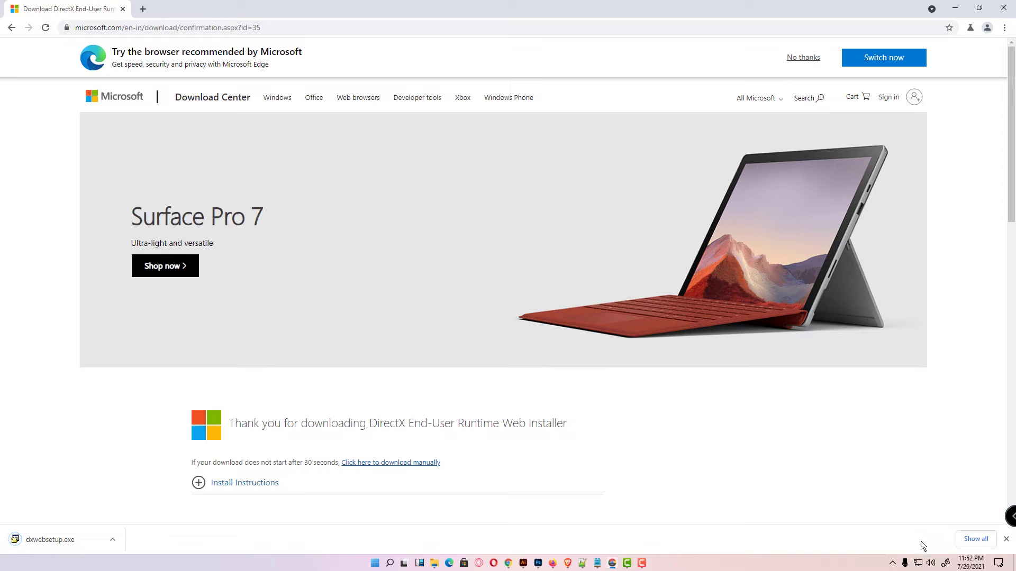
# - Move dxwebsetup.exe from the Downloads folder to the desktop and launch it
pyautogui.click(973, 540)
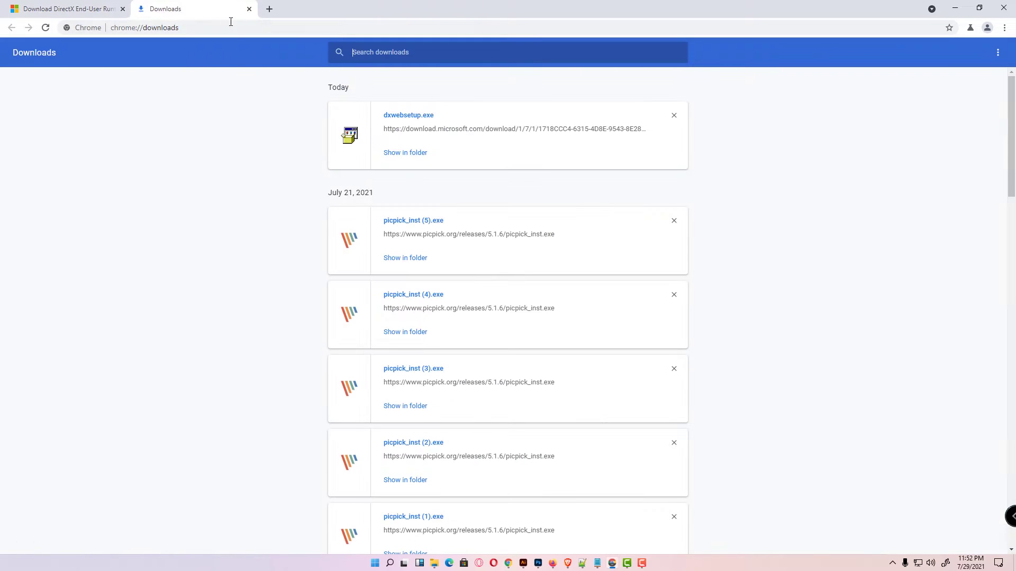
pyautogui.click(414, 153)
pyautogui.click(955, 8)
pyautogui.moveTo(358, 232); pyautogui.dragTo(164, 229)
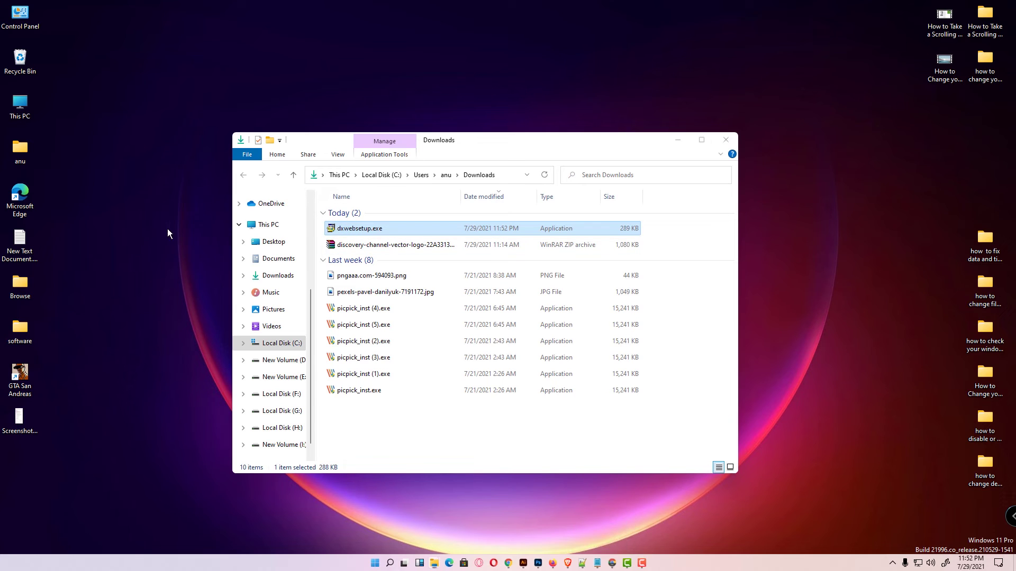
pyautogui.click(725, 139)
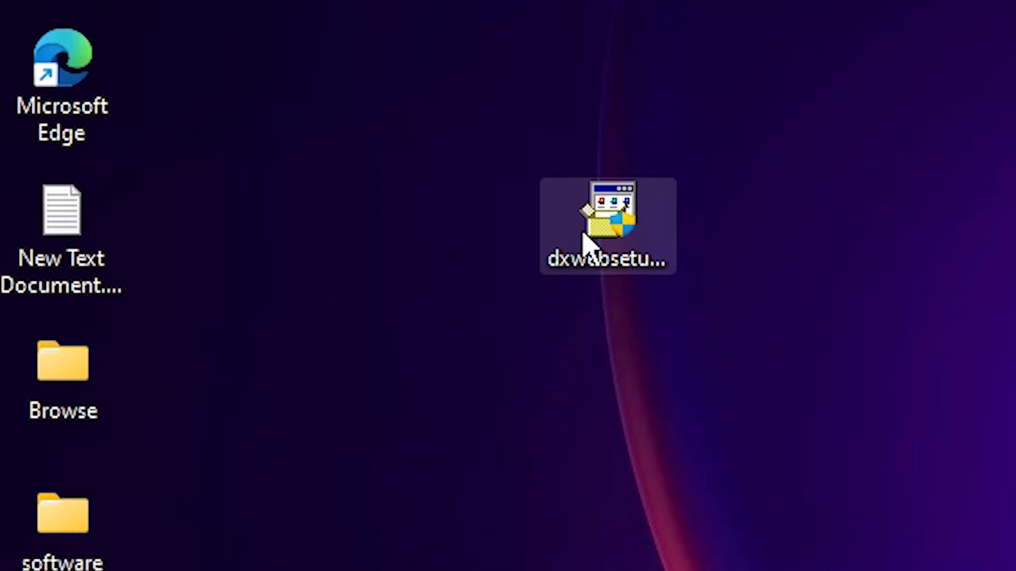
pyautogui.click(577, 240)
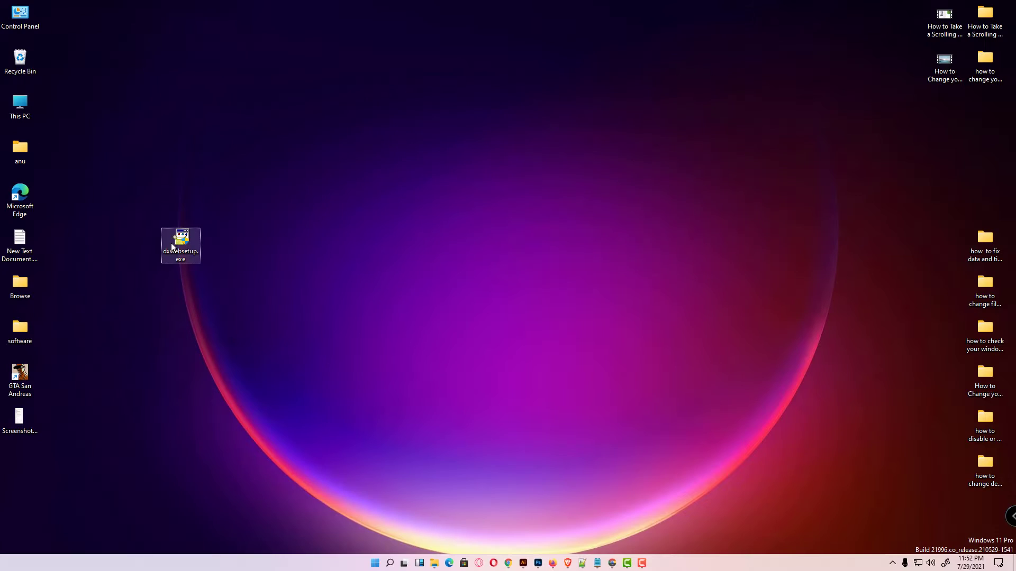
pyautogui.doubleClick(172, 246)
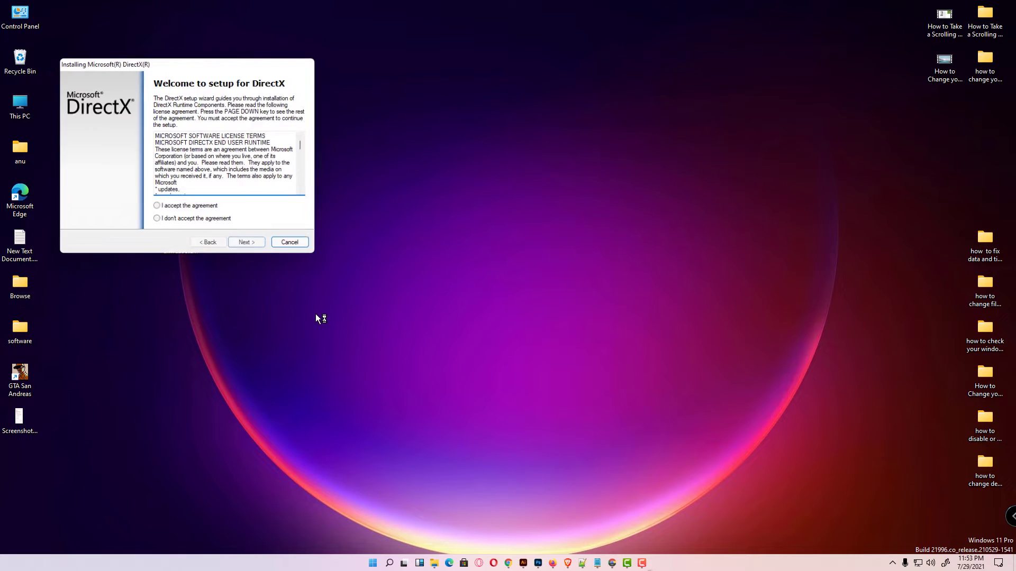
# - Accept the DirectX licence, untick the Bing Bar, install the runtime, and click Finish
pyautogui.moveTo(176, 63); pyautogui.dragTo(476, 123)
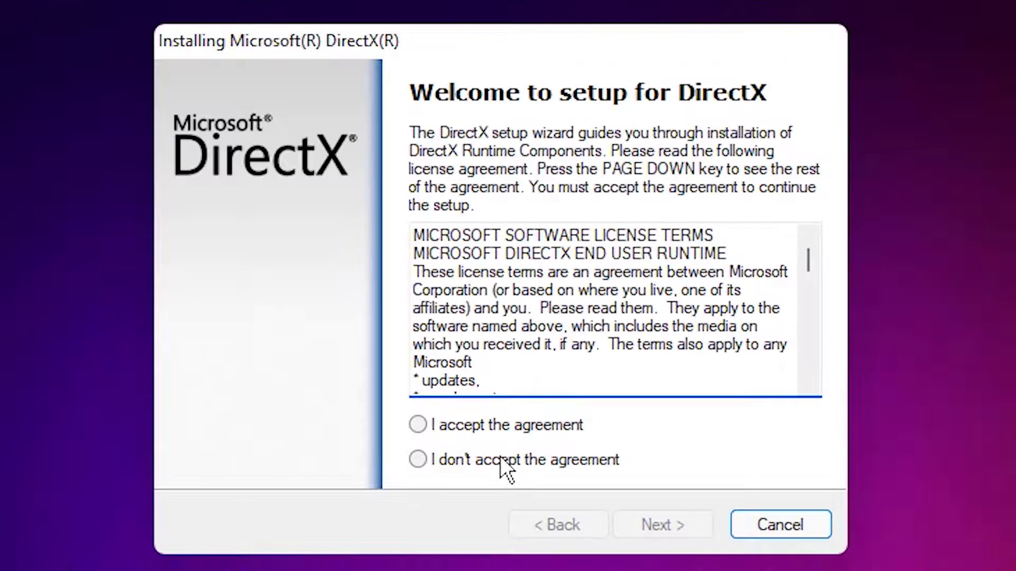
pyautogui.click(494, 426)
pyautogui.click(678, 524)
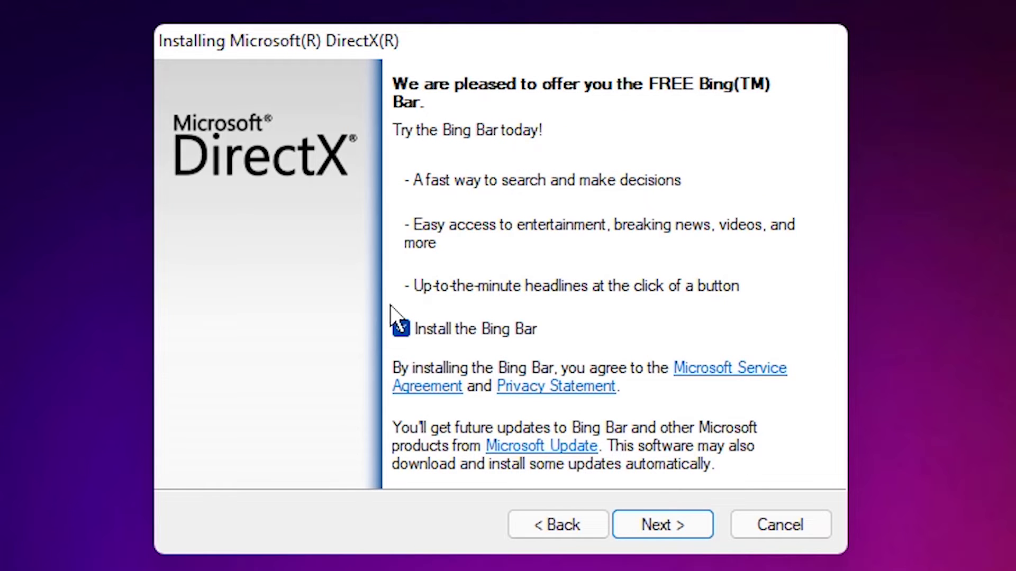
pyautogui.click(405, 325)
pyautogui.click(665, 521)
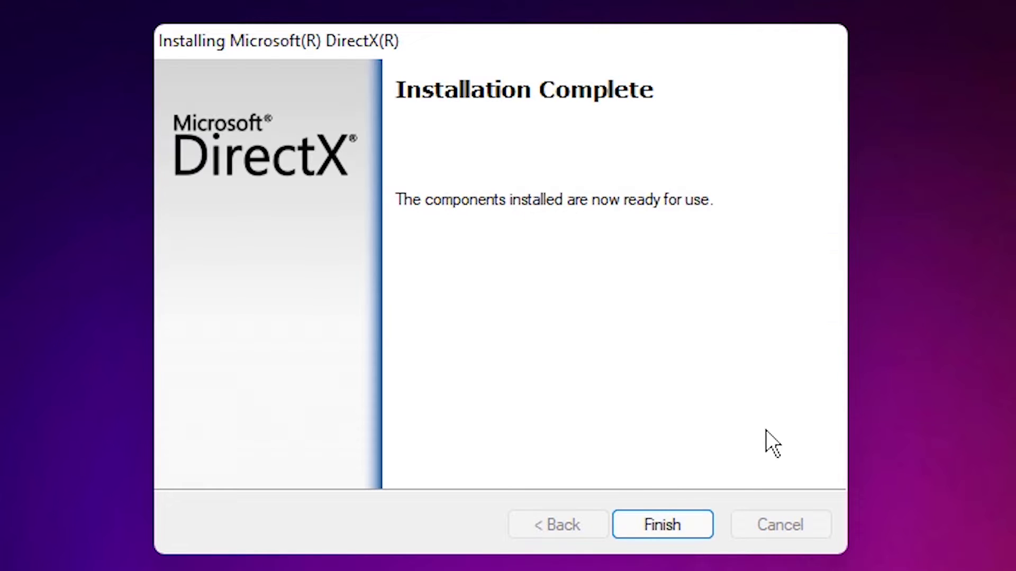
pyautogui.click(655, 521)
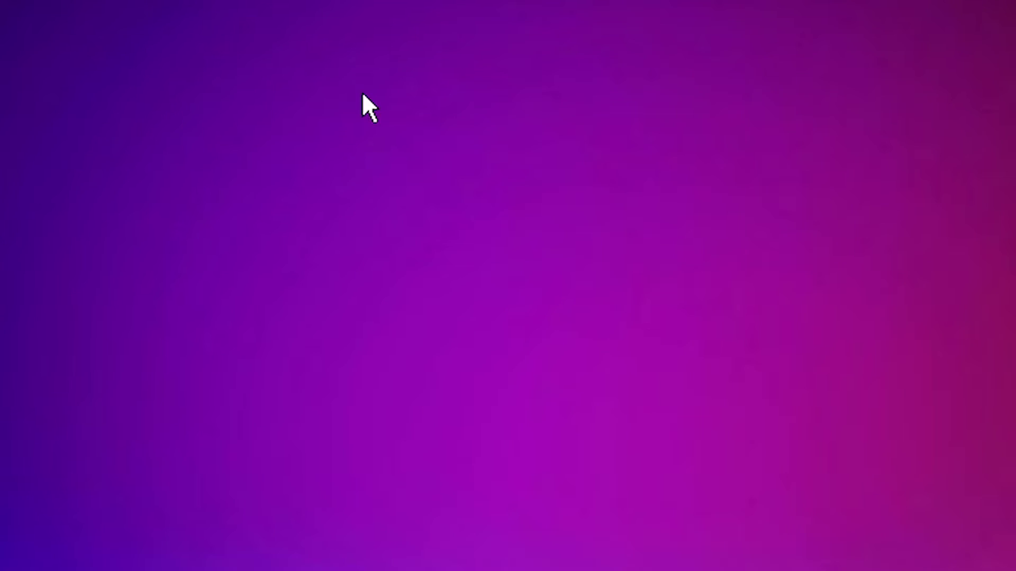
pyautogui.rightClick(478, 165)
pyautogui.click(494, 426)
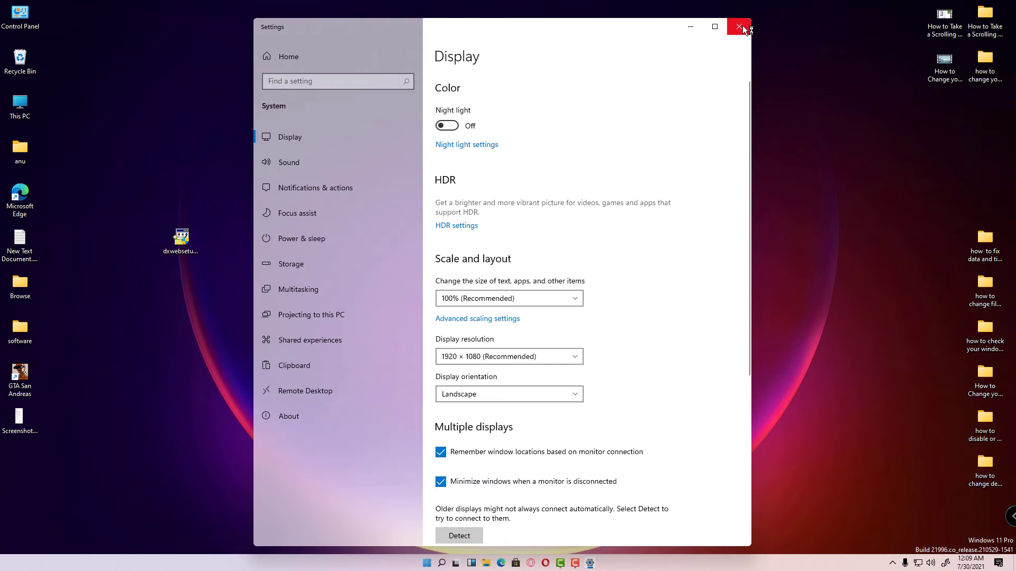
pyautogui.click(740, 27)
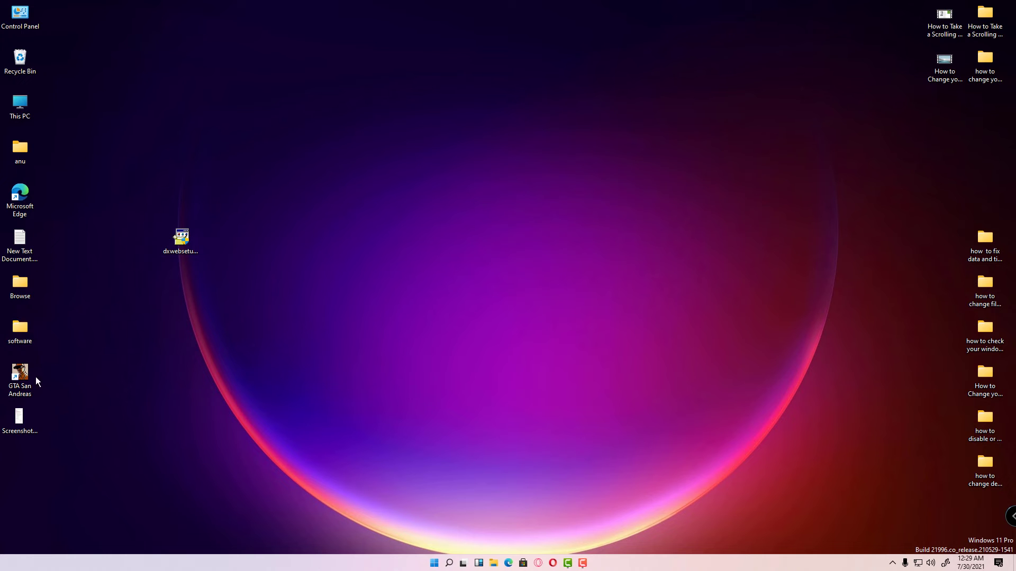
# - Launch GTA San Andreas and set Display Setup > Advanced resolution to 1920 x 1080 x 32
pyautogui.doubleClick(33, 376)
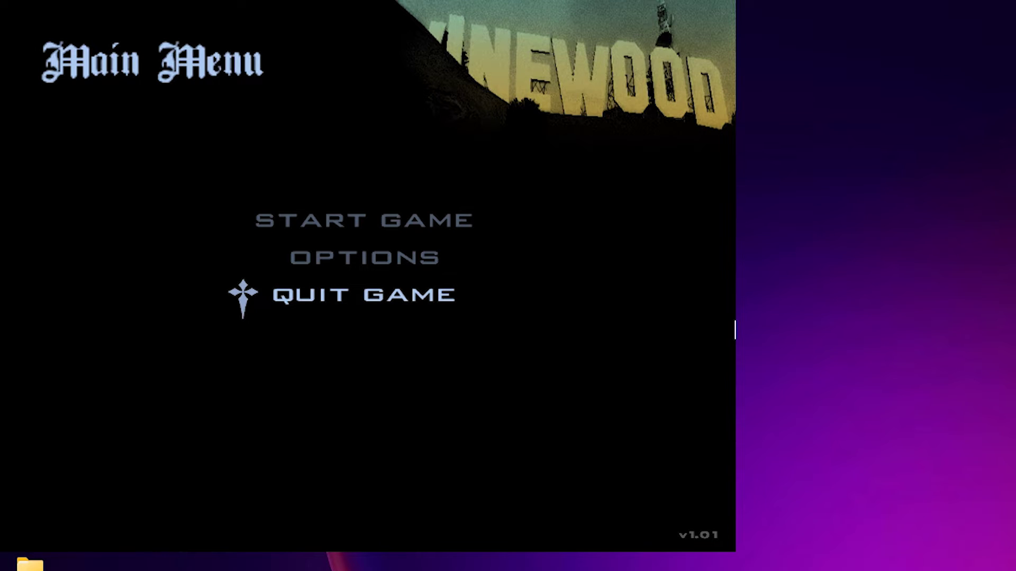
pyautogui.click(308, 262)
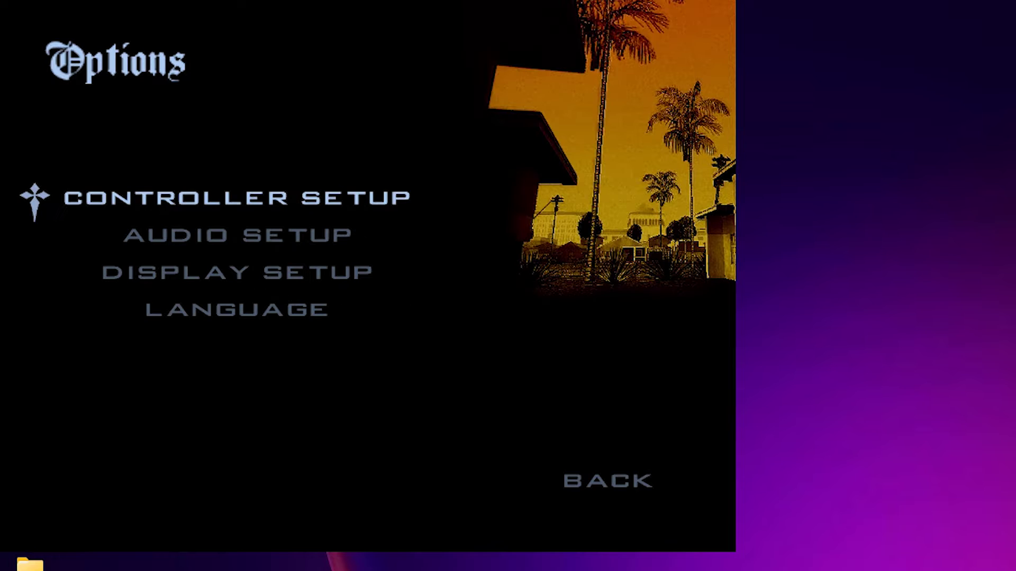
pyautogui.press('Down')
pyautogui.press('Down')
pyautogui.press('Up')
pyautogui.press('Down')
pyautogui.press('Down')
pyautogui.press('Up')
pyautogui.press('Return')
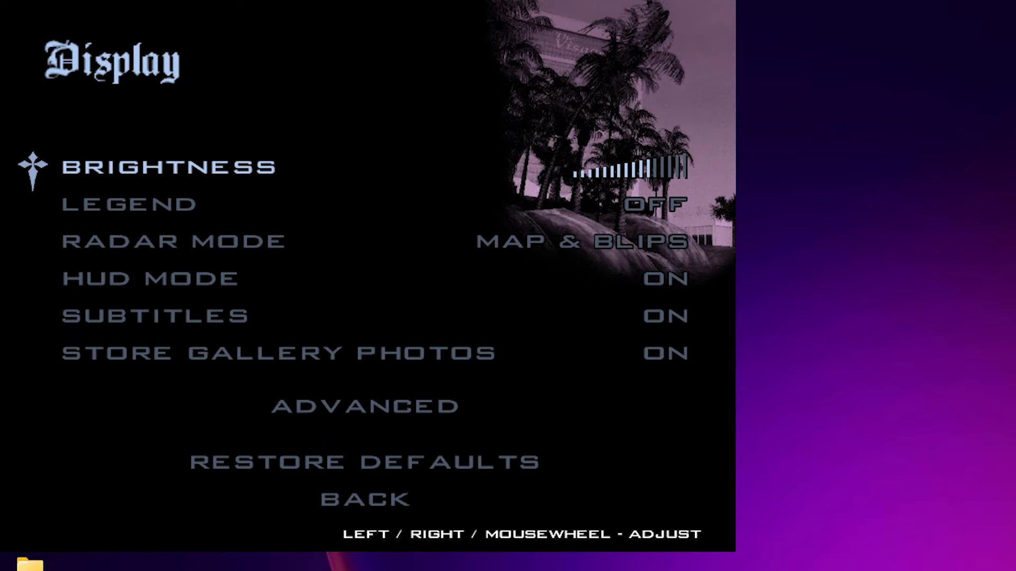
pyautogui.press('Down')
pyautogui.press('Down')
pyautogui.press('Down')
pyautogui.press('Down')
pyautogui.press('Down')
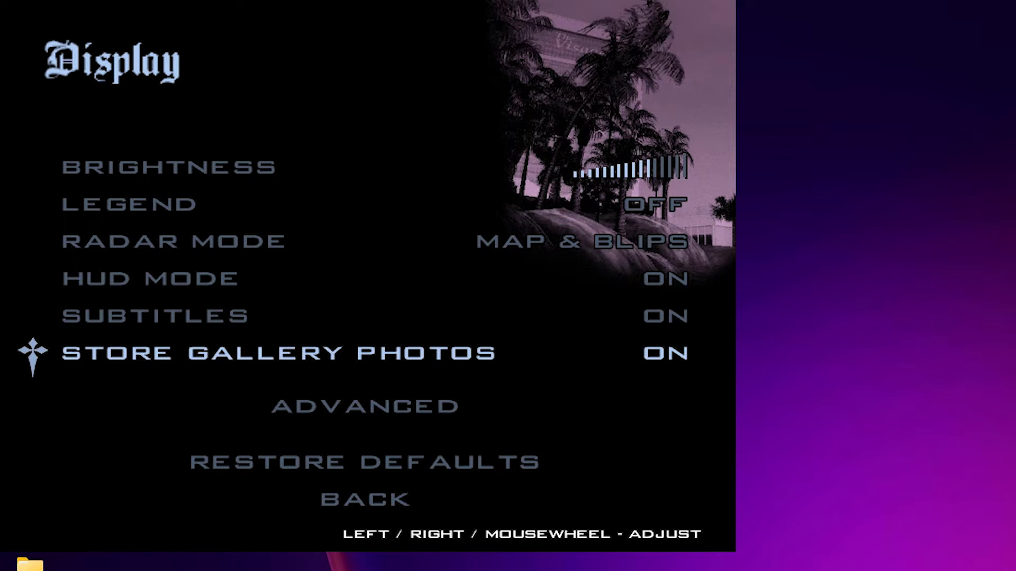
pyautogui.press('Down')
pyautogui.press('Return')
pyautogui.press('Down')
pyautogui.press('Down')
pyautogui.press('Down')
pyautogui.press('Down')
pyautogui.press('Down')
pyautogui.press('Down')
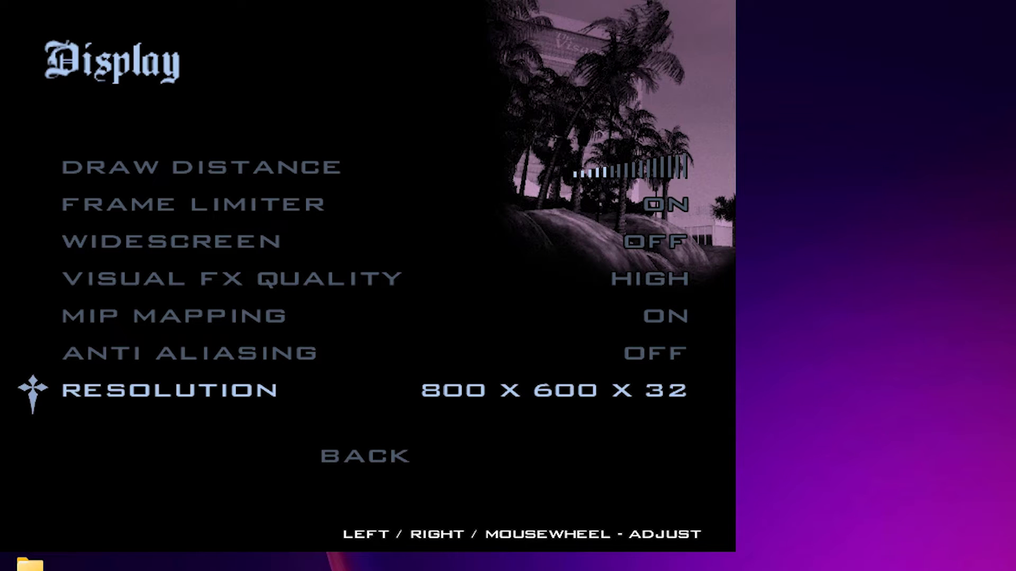
pyautogui.press('Right')
pyautogui.press('Right')
pyautogui.press('Right')
pyautogui.press('Right')
pyautogui.press('Right')
pyautogui.press('Right')
pyautogui.press('Right')
pyautogui.press('Right')
pyautogui.press('Right')
pyautogui.press('Right')
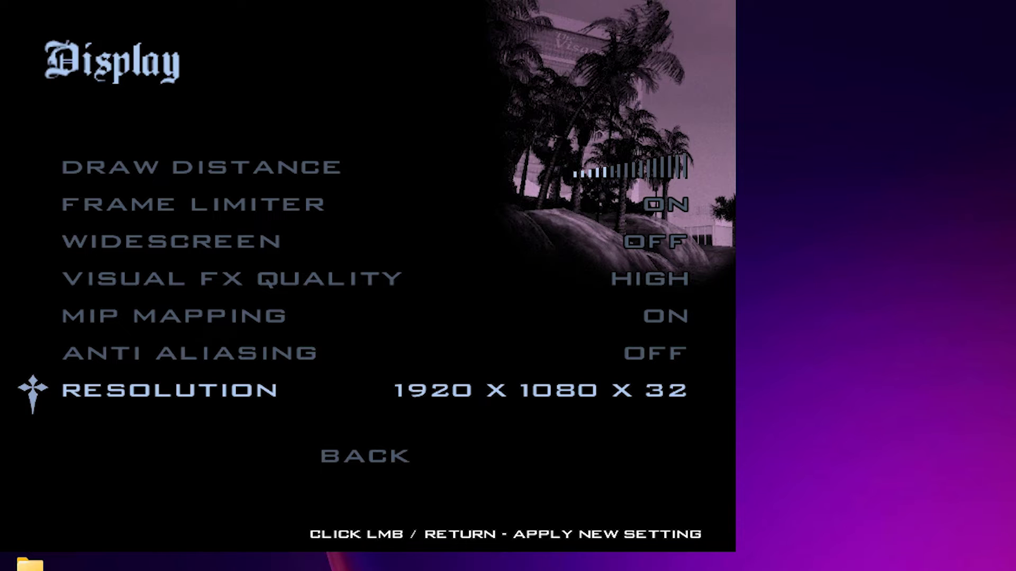
pyautogui.press('Return')
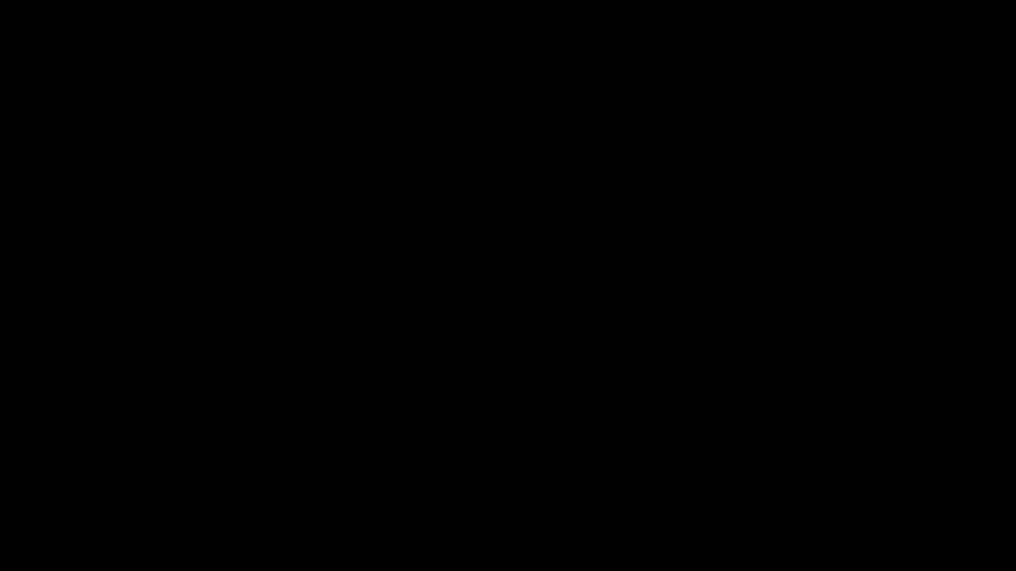
# - Back out to the main menu and confirm Quit Game to return to the desktop
pyautogui.press('Down')
pyautogui.press('Down')
pyautogui.press('Down')
pyautogui.press('Down')
pyautogui.press('Return')
pyautogui.press('Down')
pyautogui.press('Down')
pyautogui.press('Down')
pyautogui.press('Down')
pyautogui.press('Down')
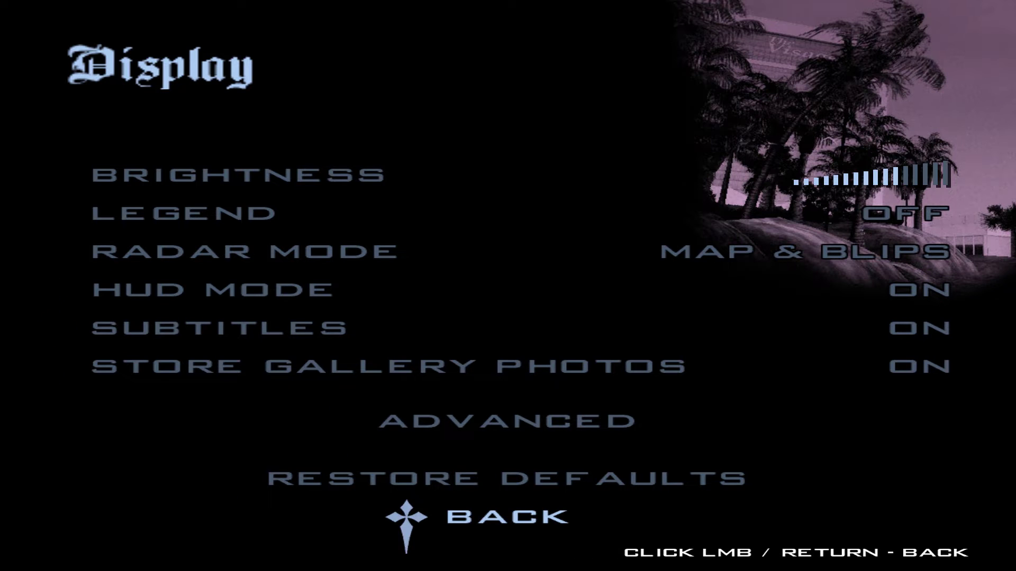
pyautogui.click(513, 519)
pyautogui.press('Down')
pyautogui.press('Down')
pyautogui.press('Down')
pyautogui.press('Up')
pyautogui.press('Return')
pyautogui.press('Down')
pyautogui.press('Return')
pyautogui.press('Down')
pyautogui.press('Return')
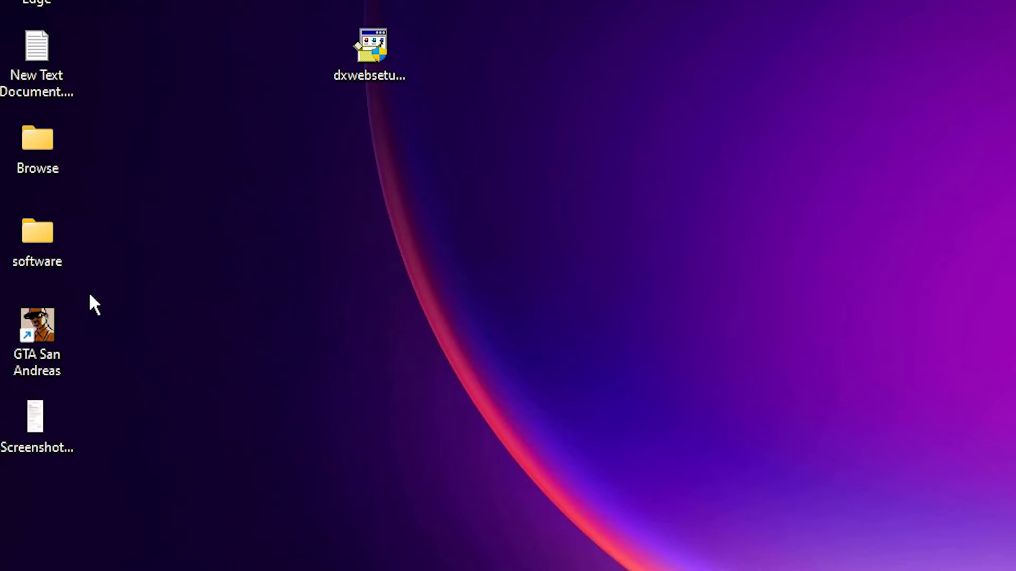
# - In the GTA San Andreas shortcut's properties, set compatibility mode to Windows 7
pyautogui.rightClick(55, 338)
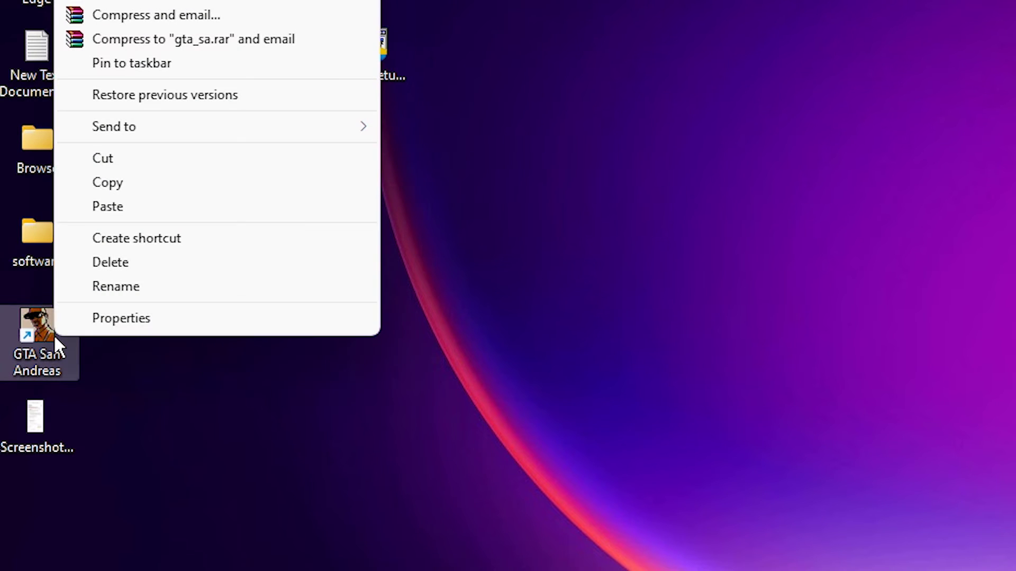
pyautogui.click(150, 319)
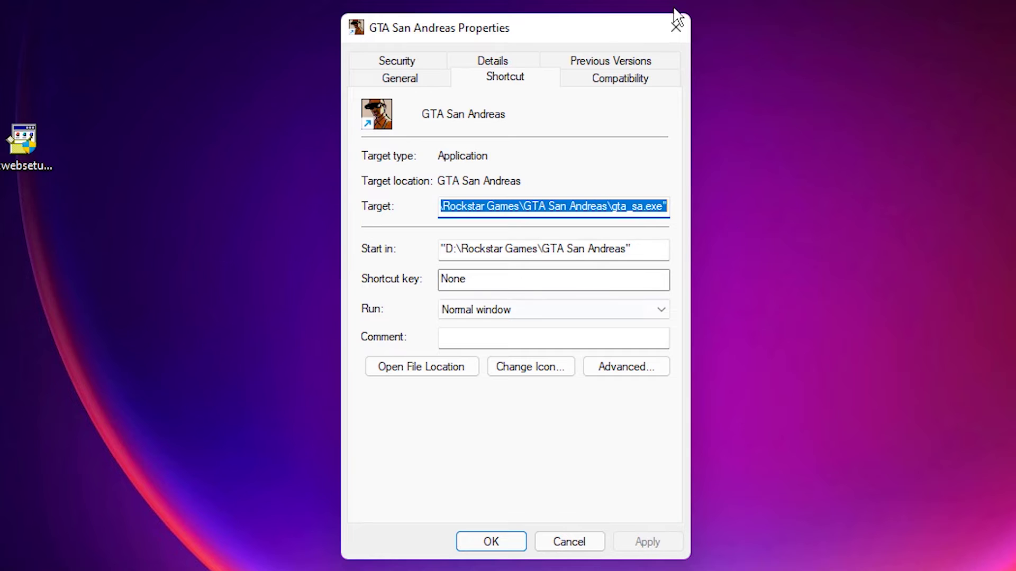
pyautogui.click(618, 82)
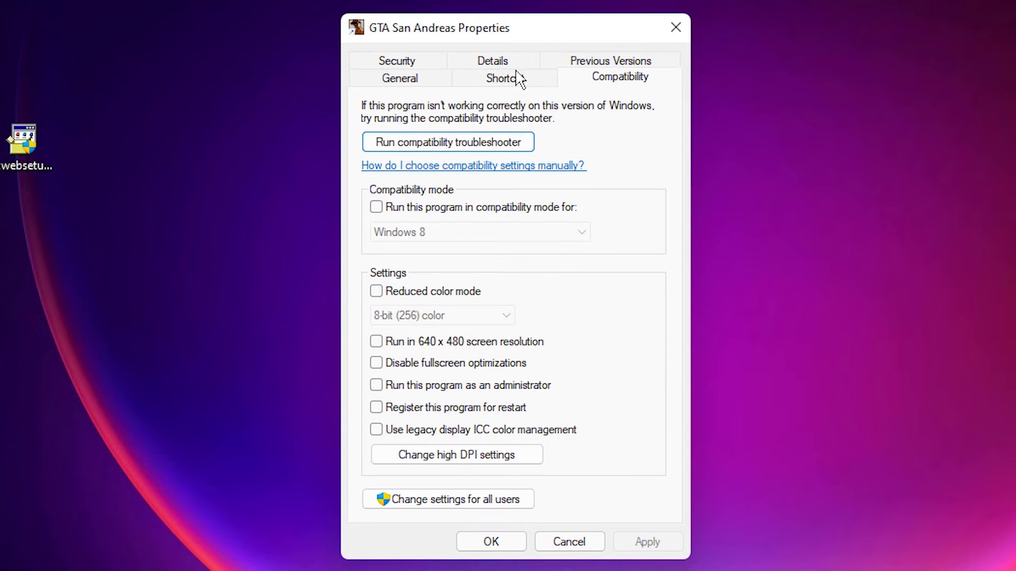
pyautogui.click(400, 206)
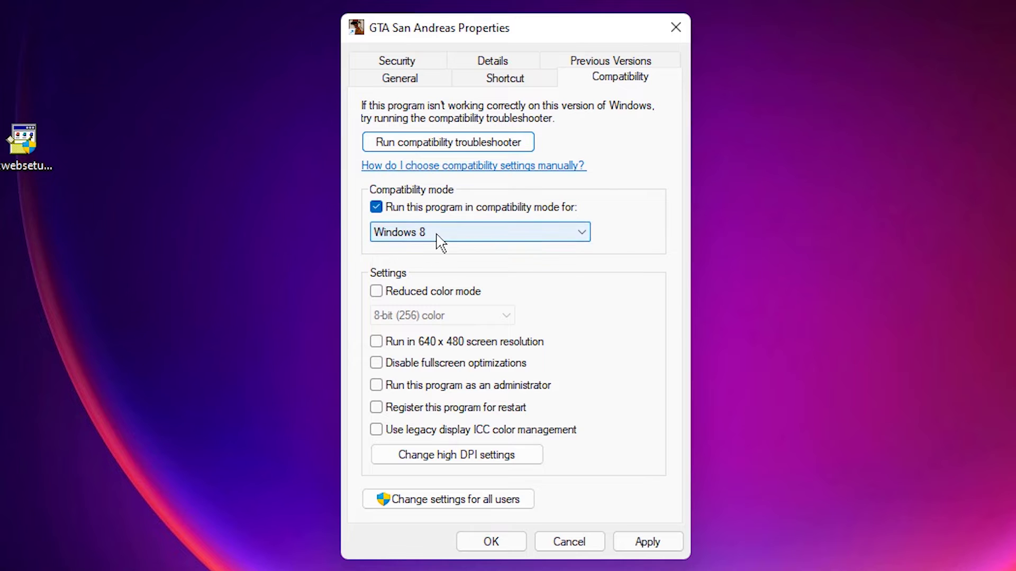
pyautogui.click(468, 238)
pyautogui.click(466, 337)
pyautogui.click(468, 233)
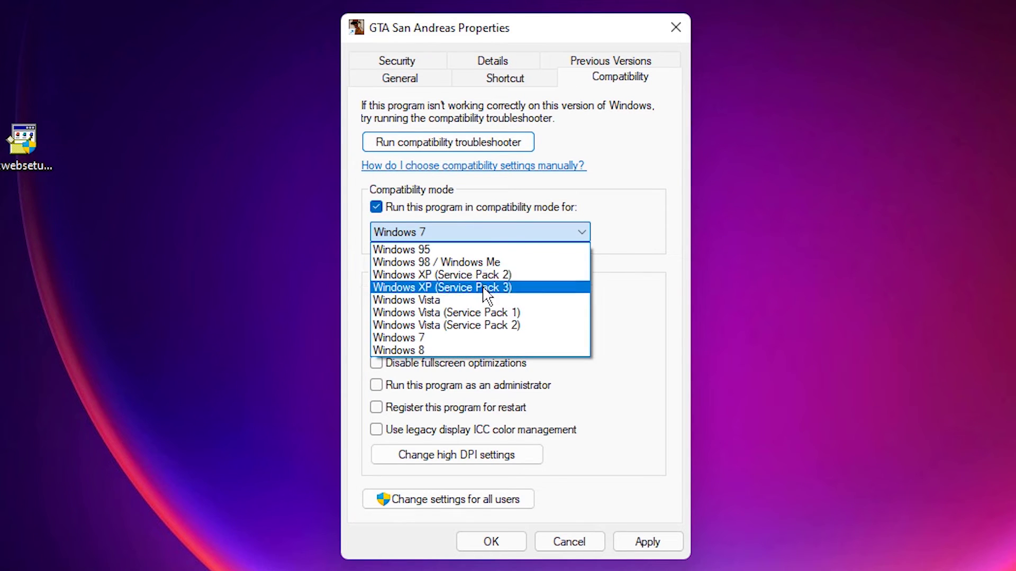
pyautogui.click(436, 340)
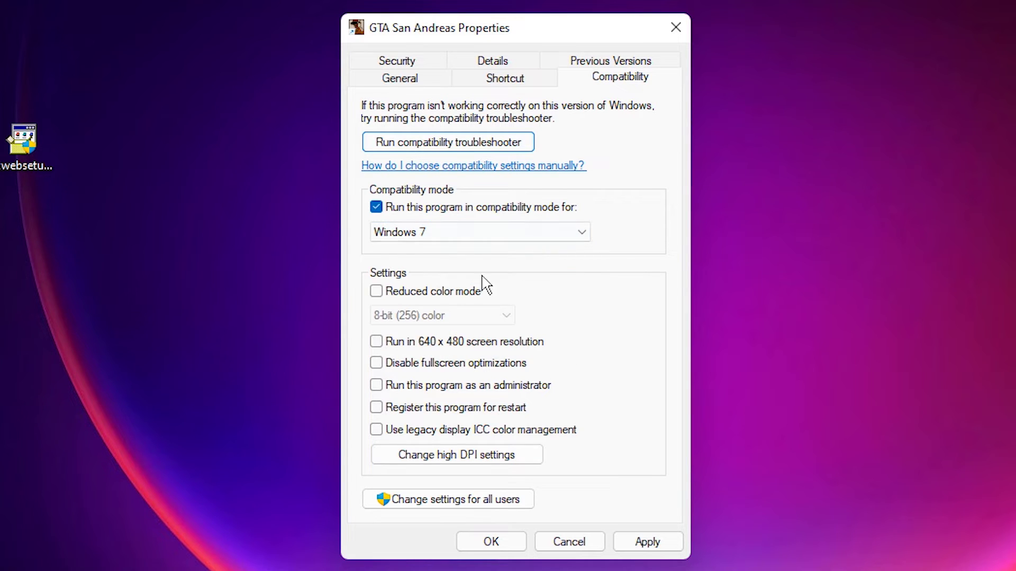
# - Enable 8-bit reduced colour mode and Run as administrator, apply, and close with OK
pyautogui.click(376, 291)
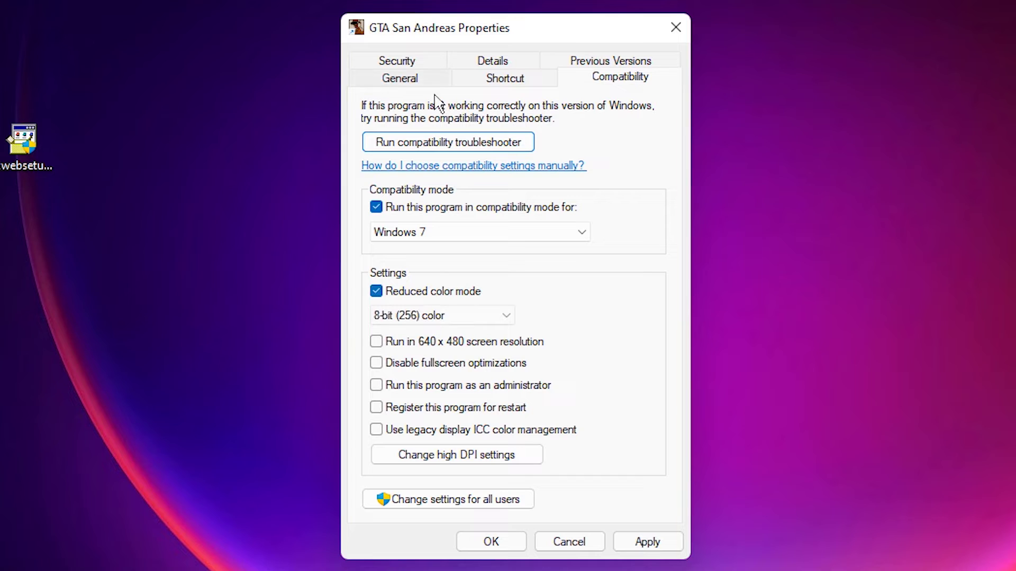
pyautogui.click(635, 542)
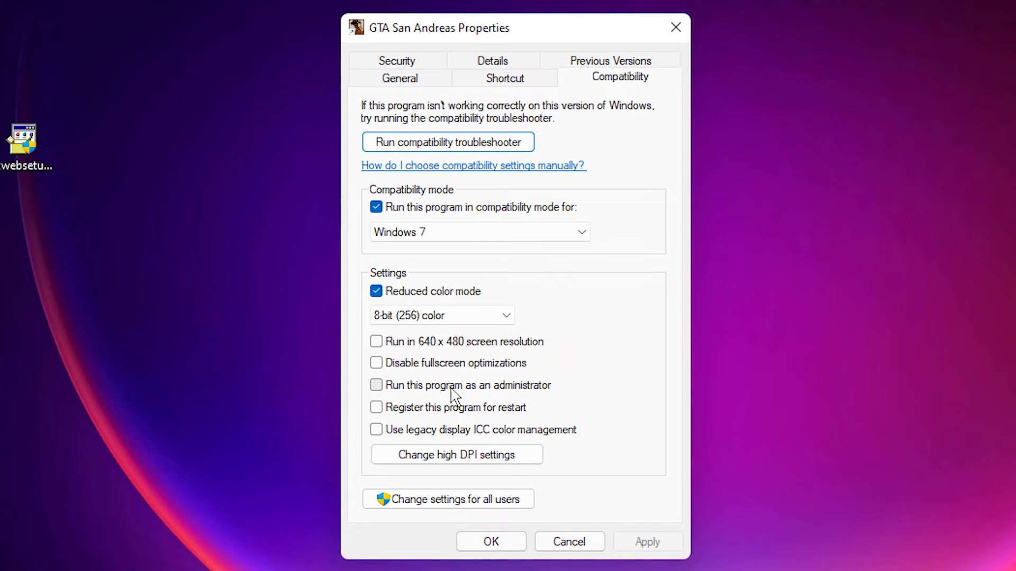
pyautogui.click(401, 392)
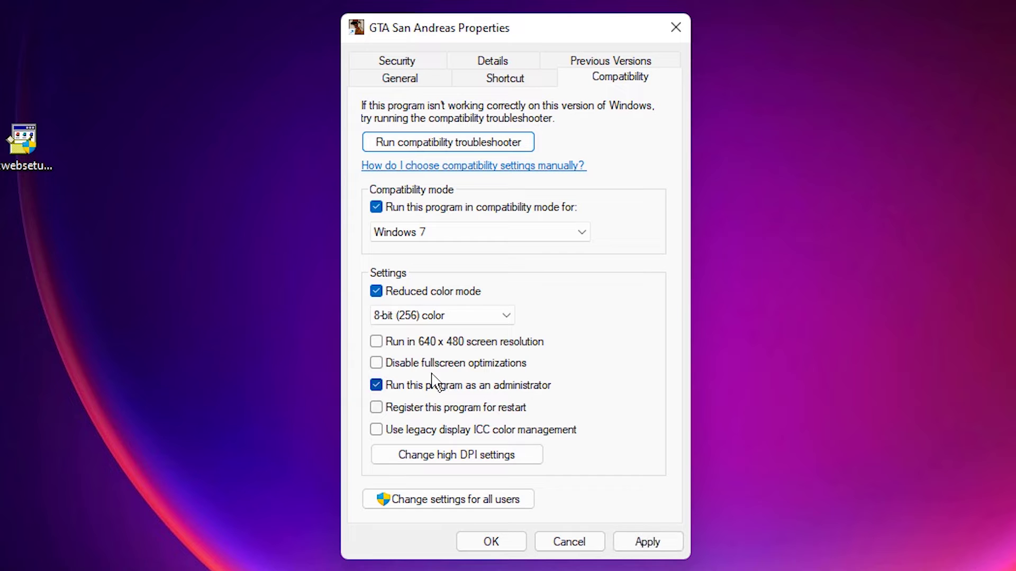
pyautogui.click(618, 537)
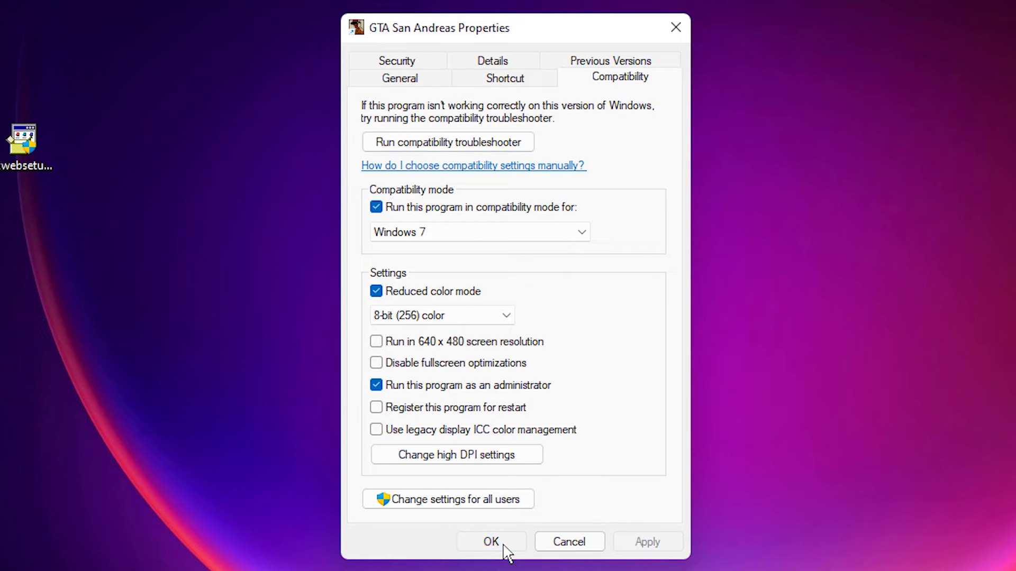
pyautogui.click(502, 548)
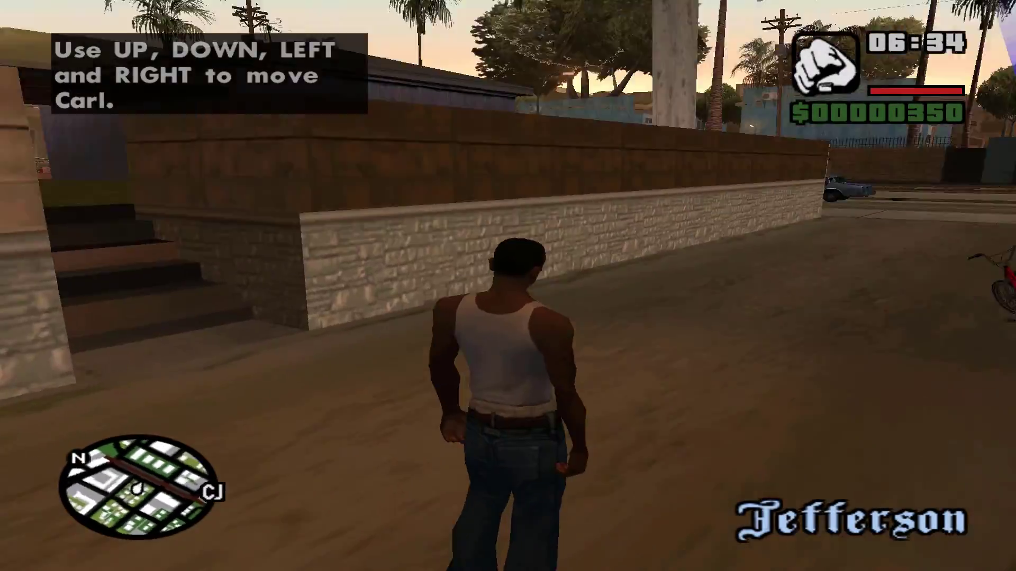
# - Walk CJ toward the red bike in Jefferson, then switch out to the Windows desktop
pyautogui.press('Up')
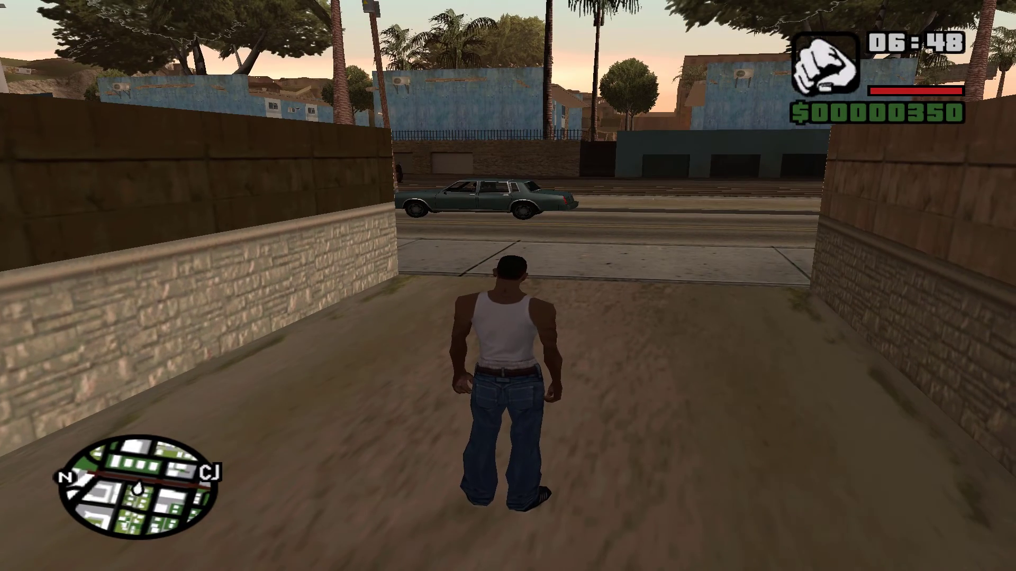
pyautogui.press('super')
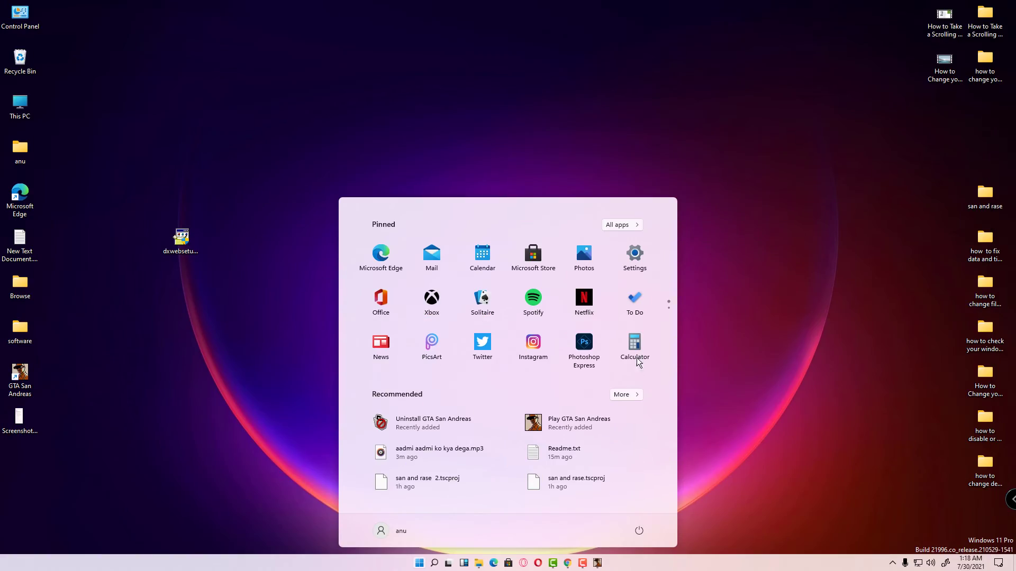
# - Open Task Manager from a Start search for 'ta' and select gta_sa.exe on the Details tab
pyautogui.click(379, 83)
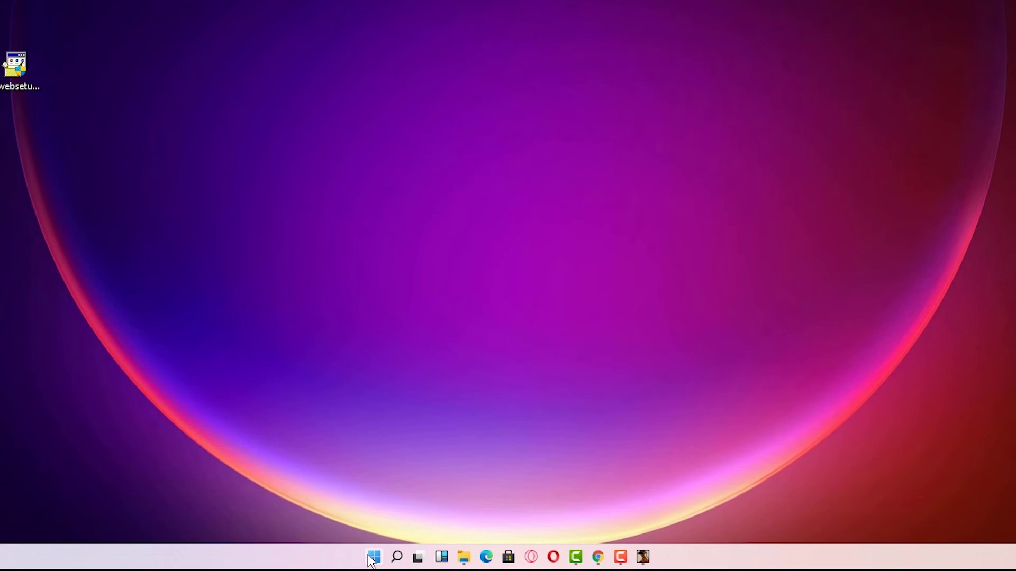
pyautogui.click(373, 556)
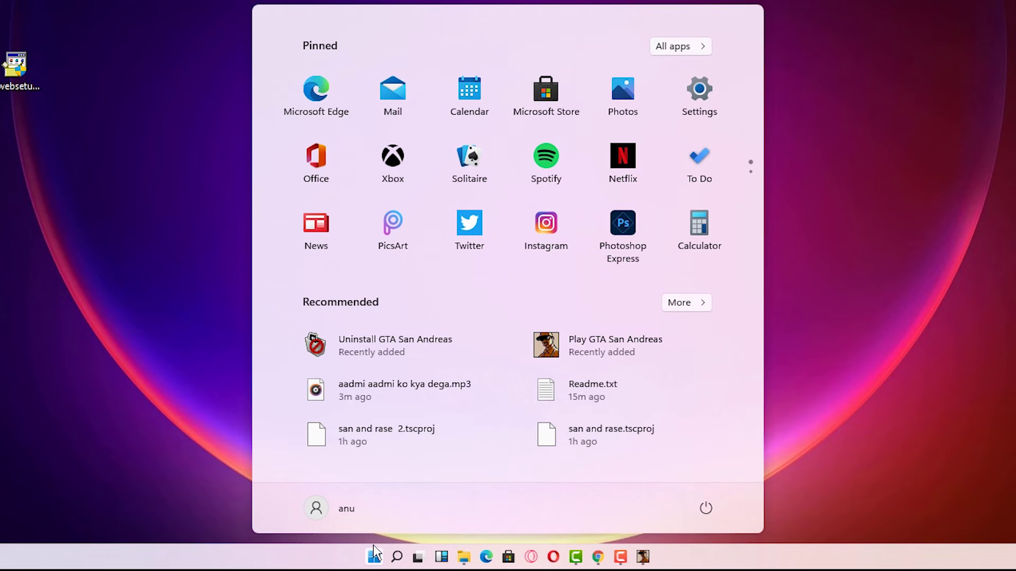
pyautogui.write('ta')
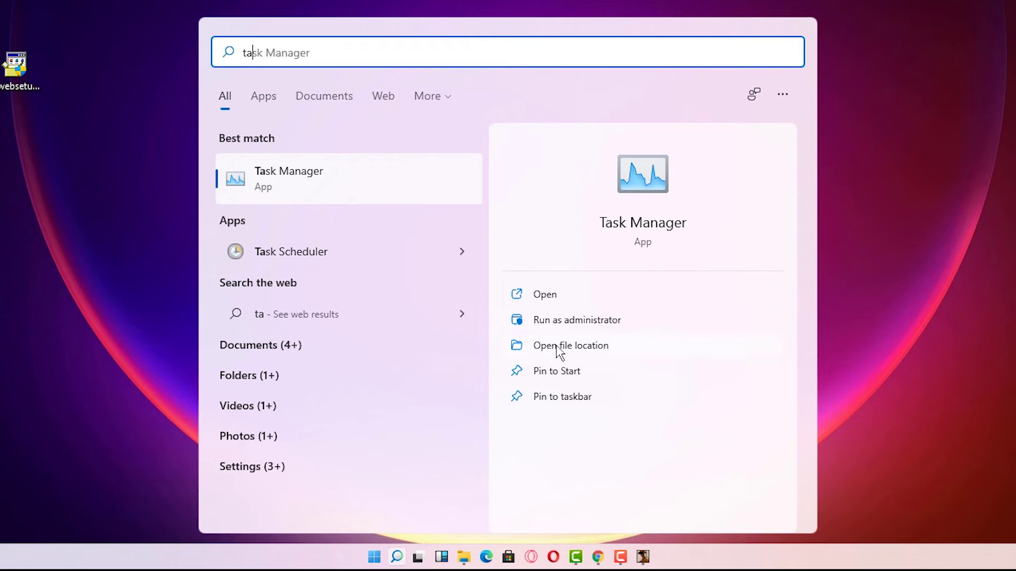
pyautogui.click(335, 160)
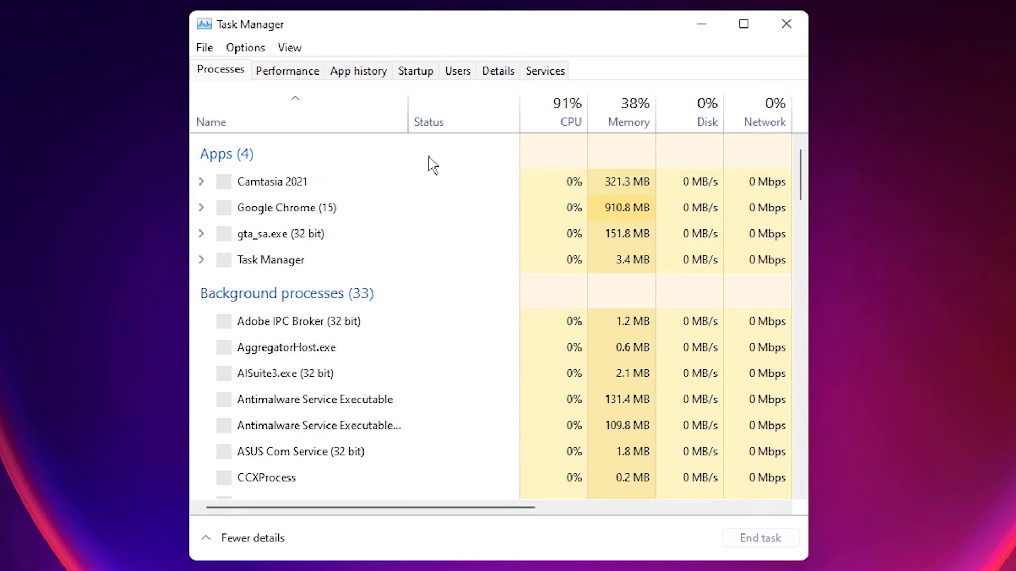
pyautogui.click(496, 73)
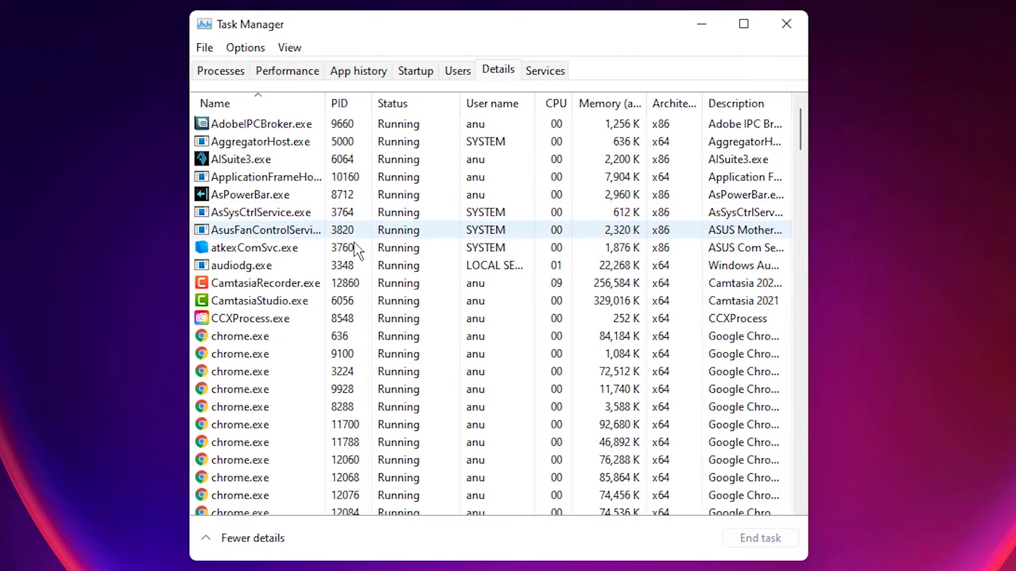
pyautogui.click(332, 288)
pyautogui.scroll(-20, 328, 295)
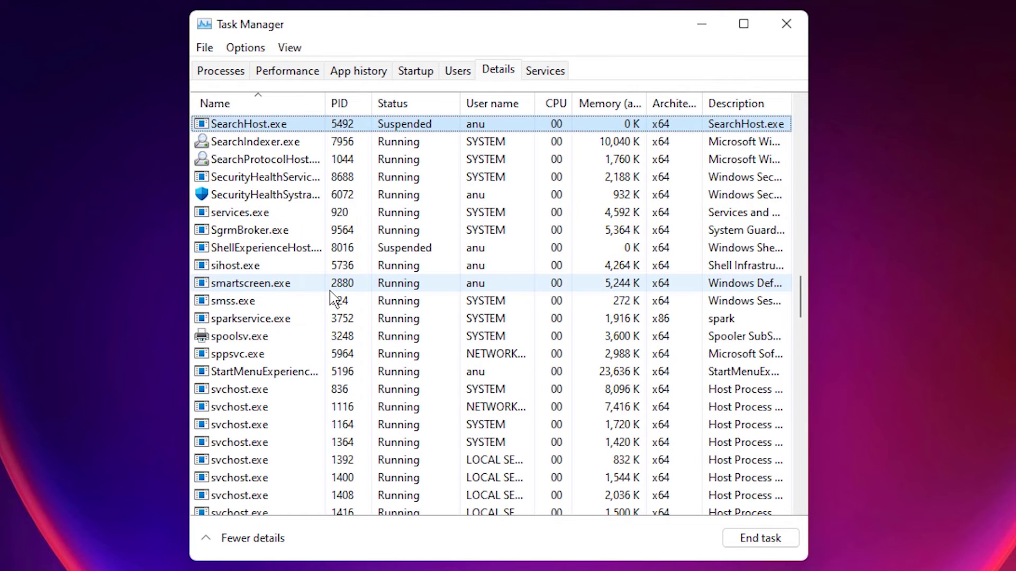
pyautogui.scroll(20, 338, 355)
pyautogui.click(251, 460)
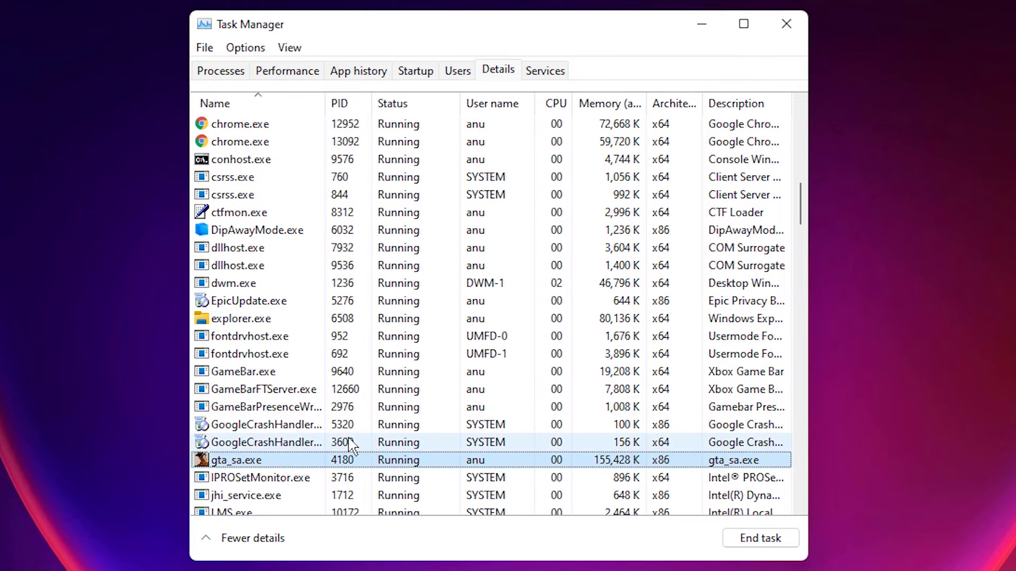
pyautogui.scroll(-2, 279, 423)
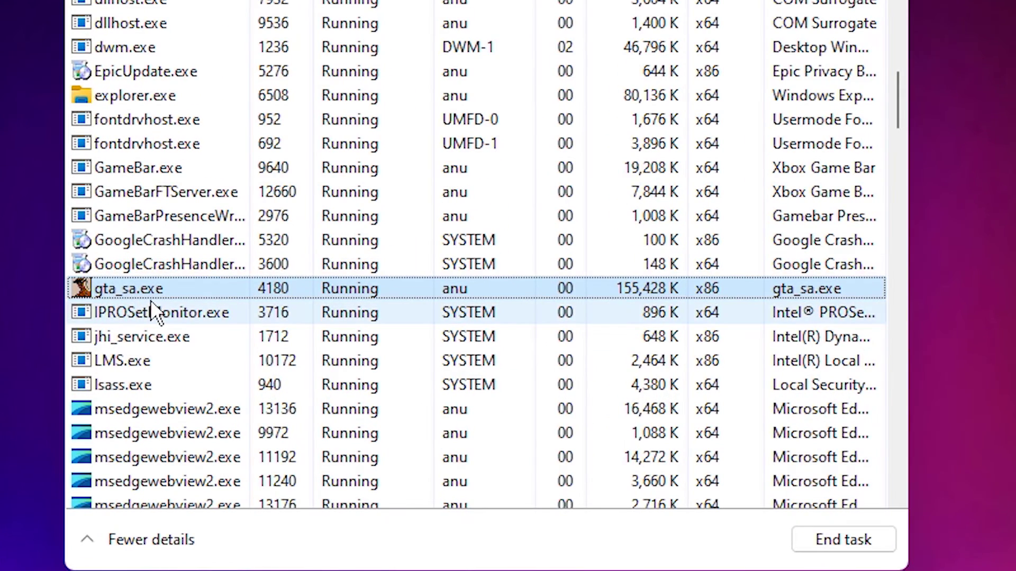
pyautogui.rightClick(143, 293)
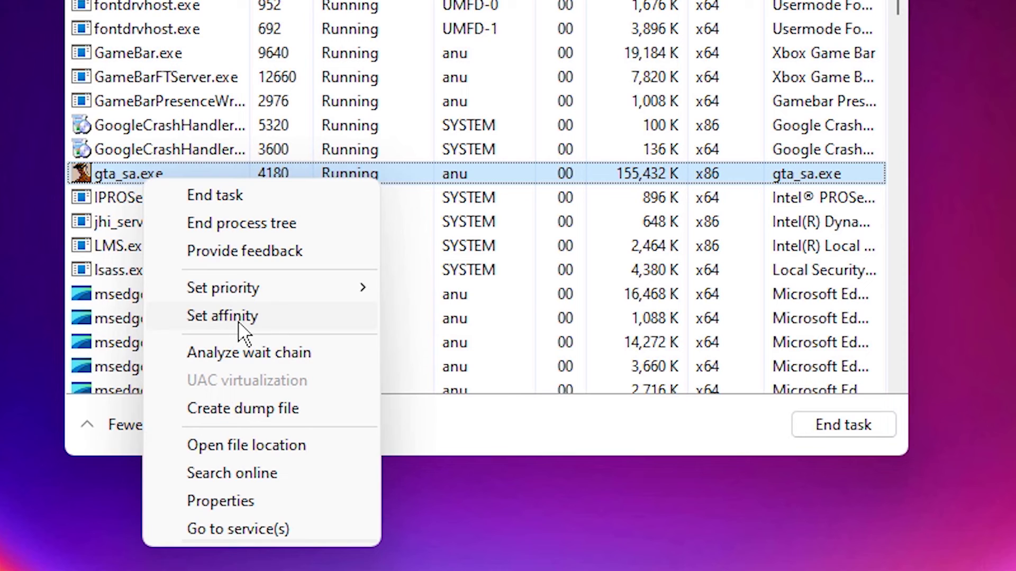
pyautogui.click(233, 317)
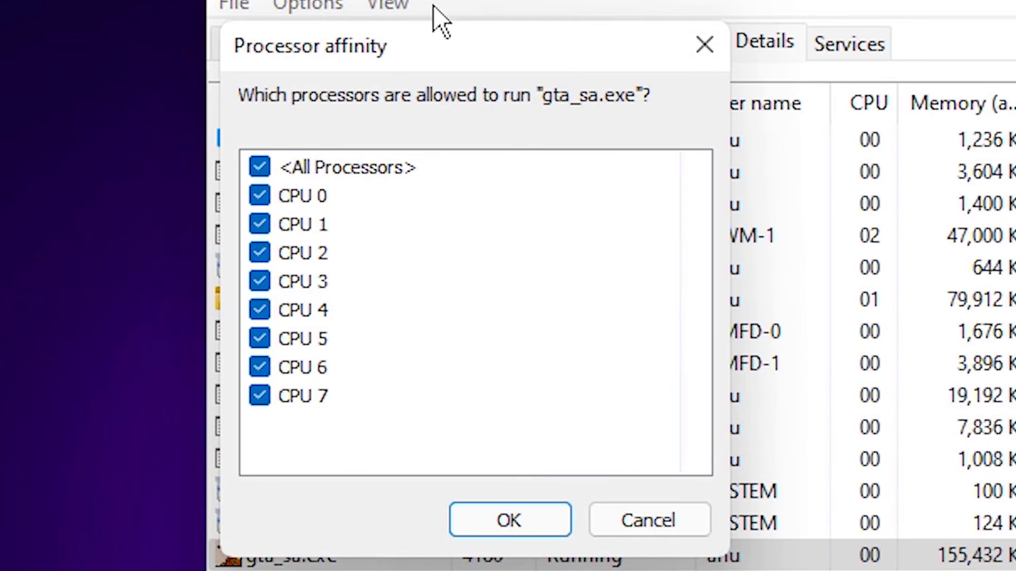
pyautogui.click(259, 169)
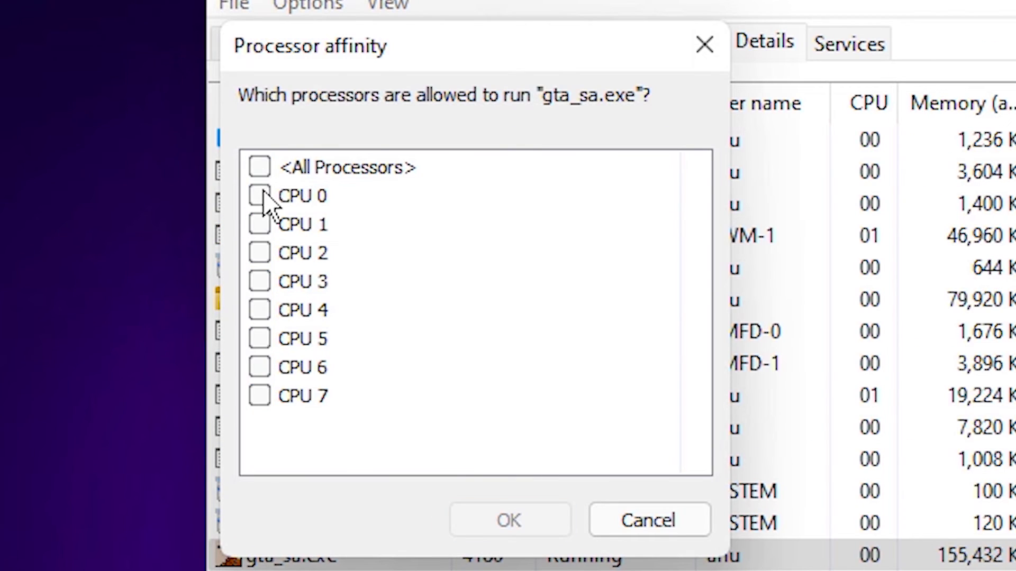
pyautogui.click(265, 228)
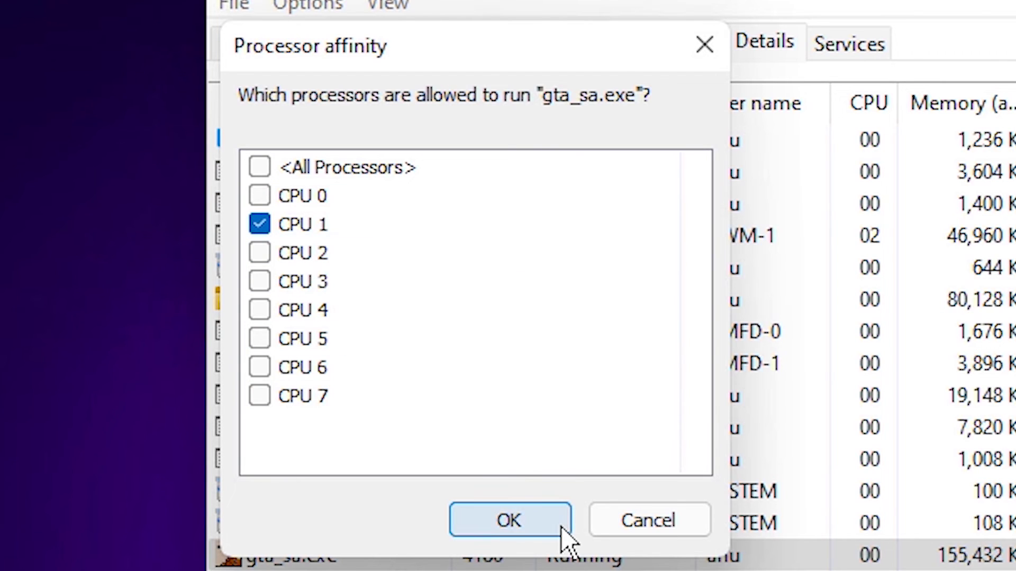
pyautogui.click(264, 170)
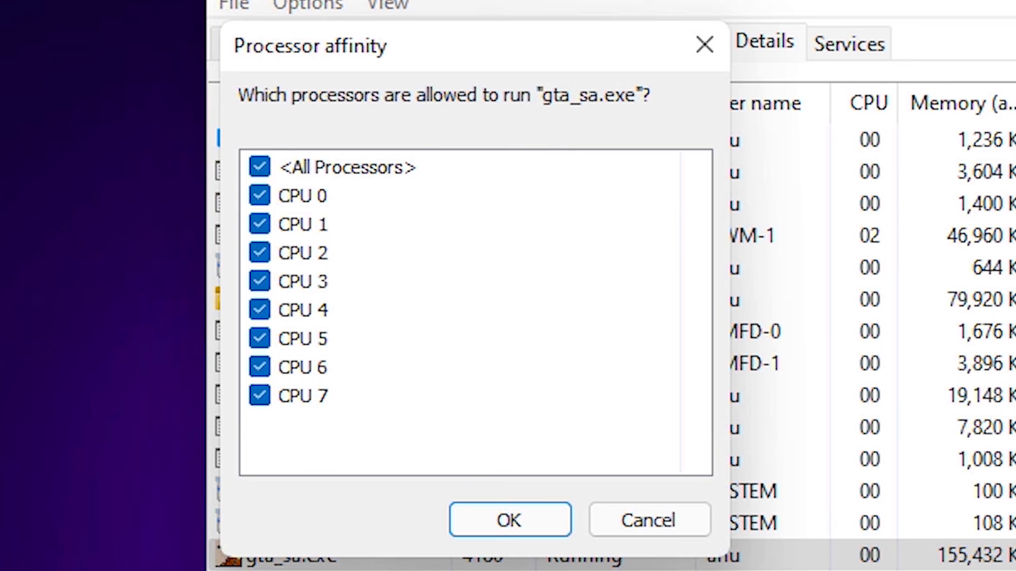
pyautogui.click(644, 517)
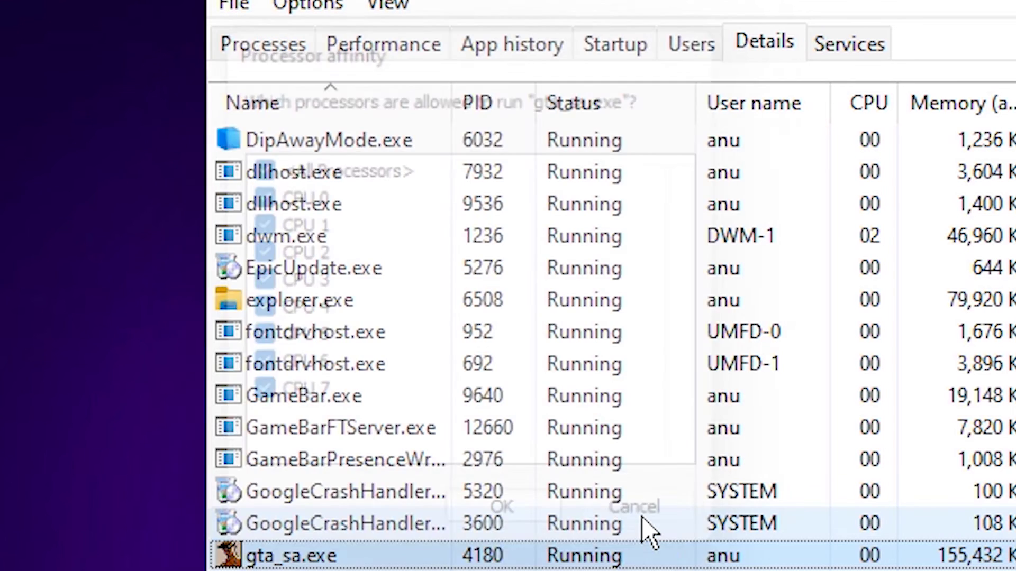